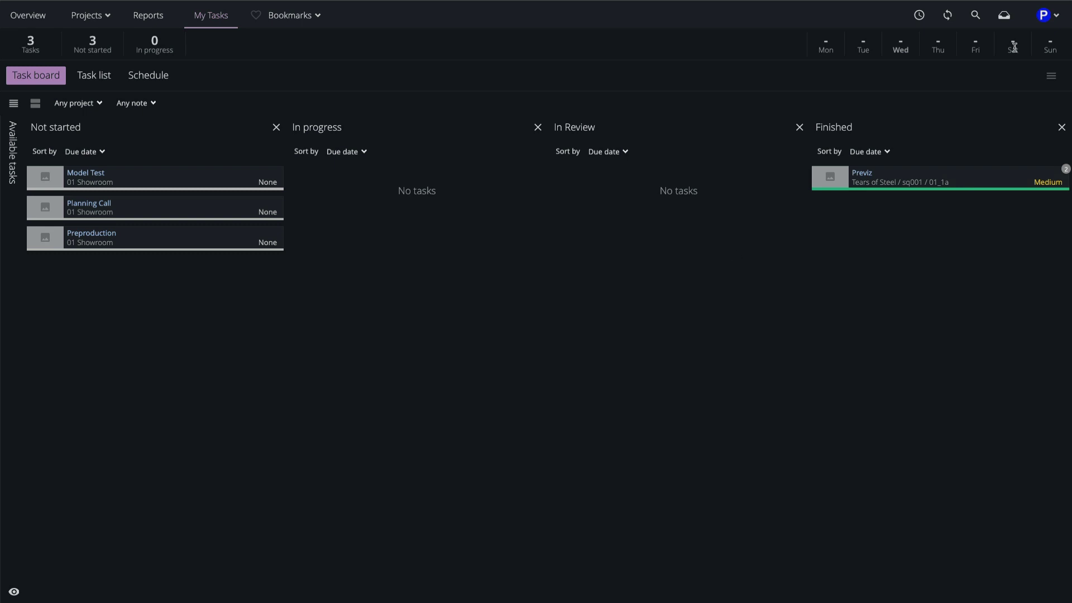
- Open the account menu from the avatar above the My Tasks board
click(1045, 15)
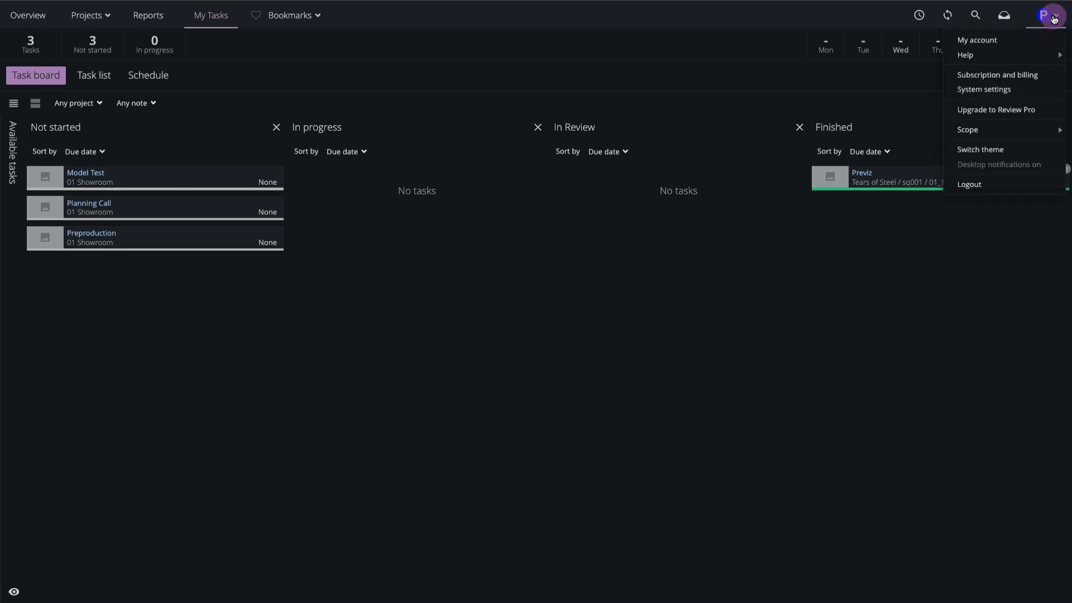
- Go to System settings > Users and Groups
click(1000, 88)
scroll(74, 313, down, 6)
click(56, 152)
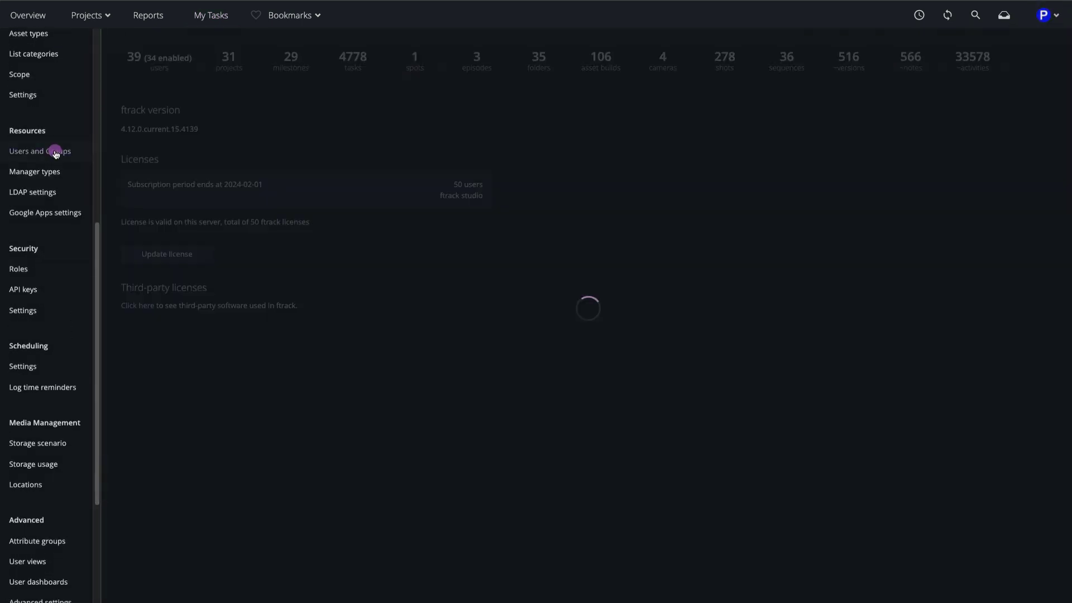
- Invite a new user by pasted e-mail, then accept the invite and submit the signup form
click(304, 87)
click(416, 243)
key(ctrl+v)
click(651, 436)
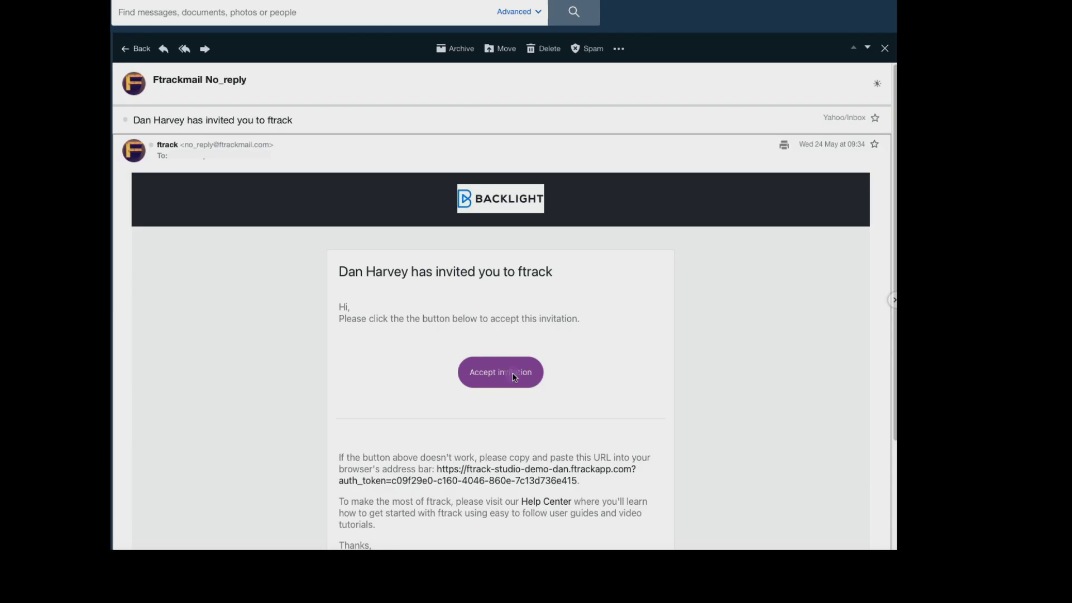
click(512, 380)
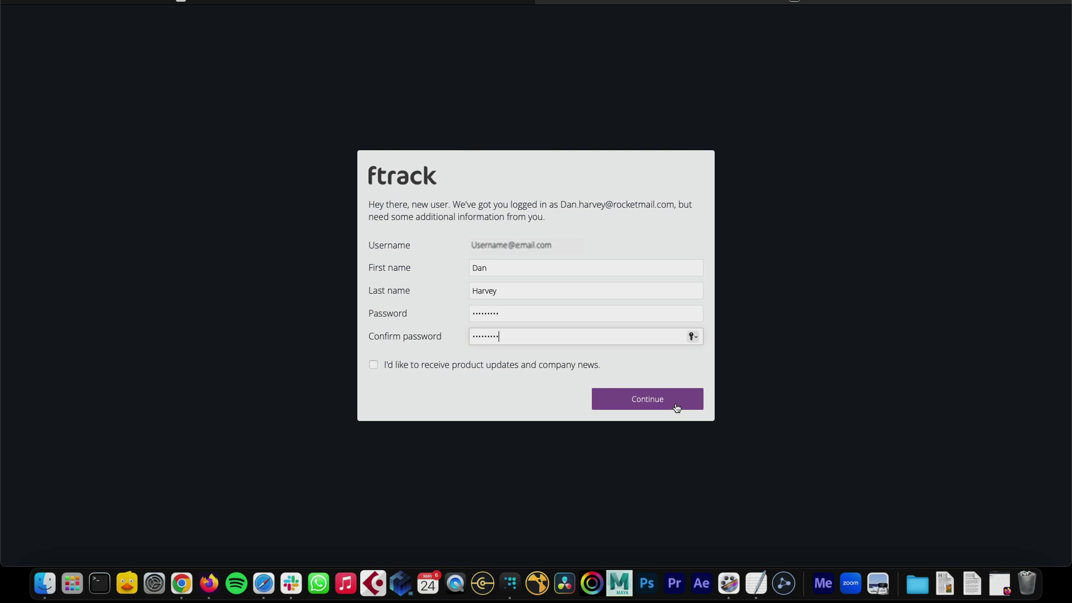
click(674, 405)
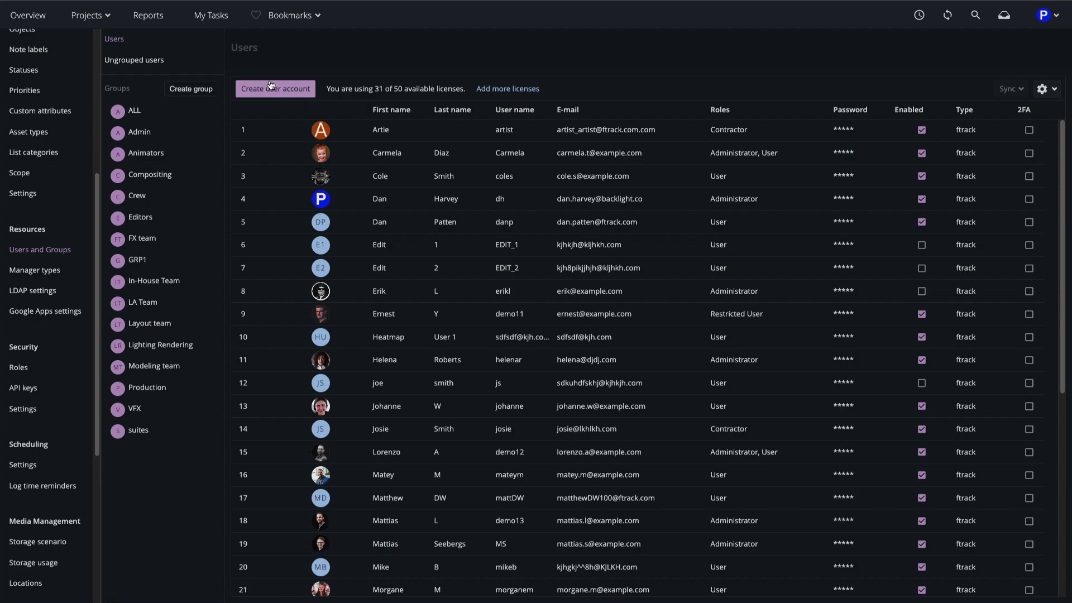
- Create an account manually with a password, no invitation e-mail and no forced password change
click(270, 86)
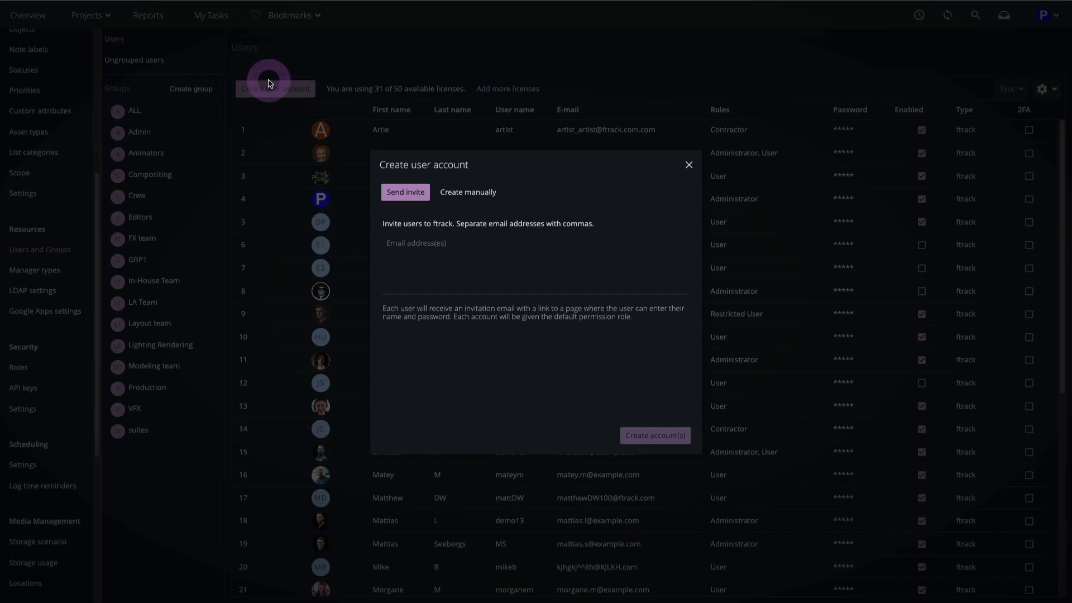
click(467, 191)
click(513, 358)
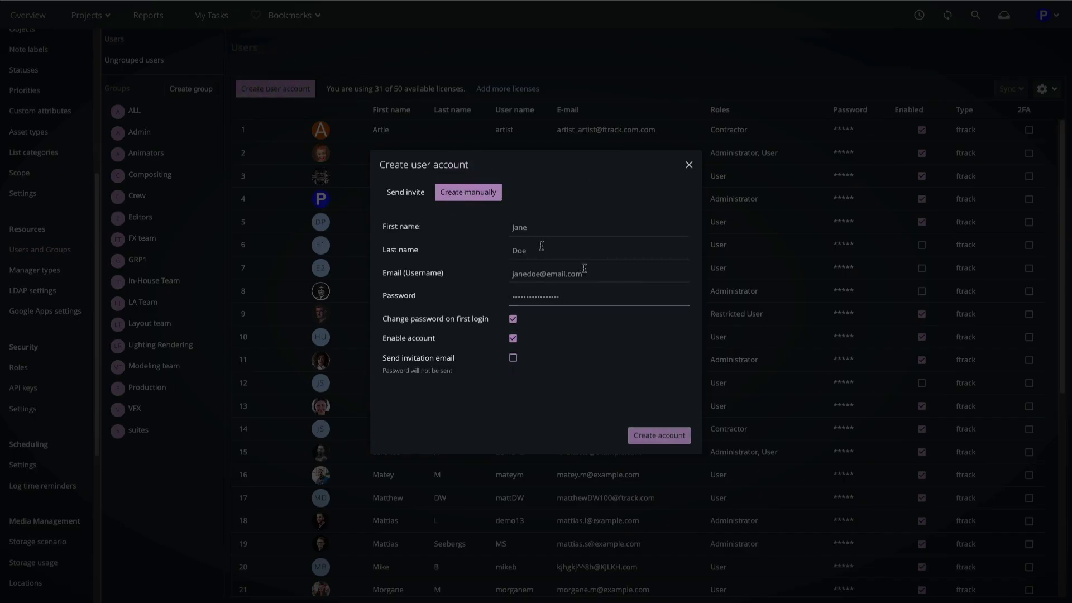
text(mail.com)
click(511, 320)
click(663, 435)
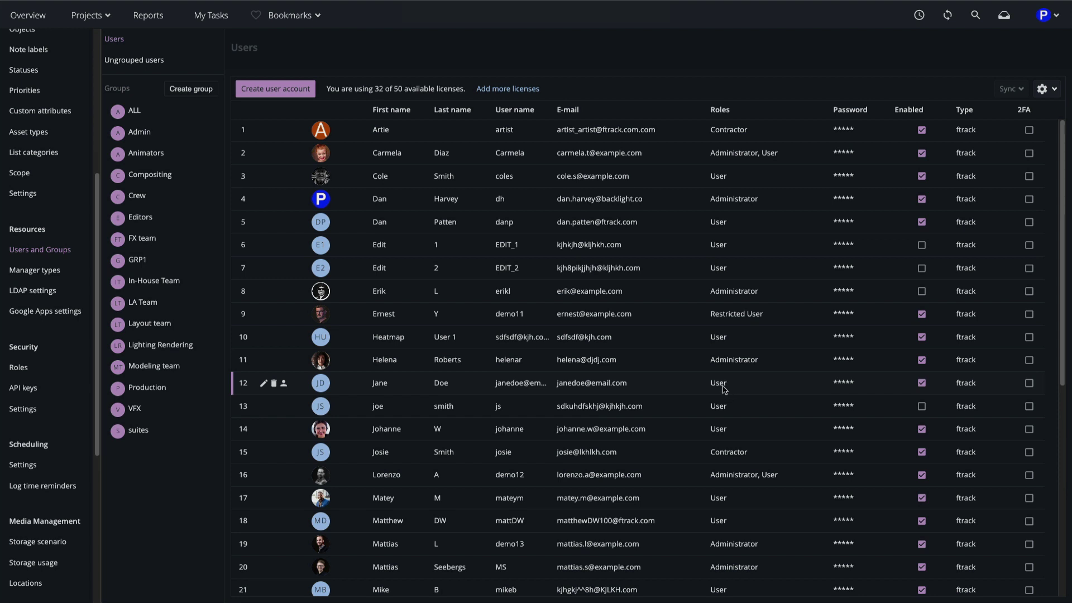
double_click(415, 383)
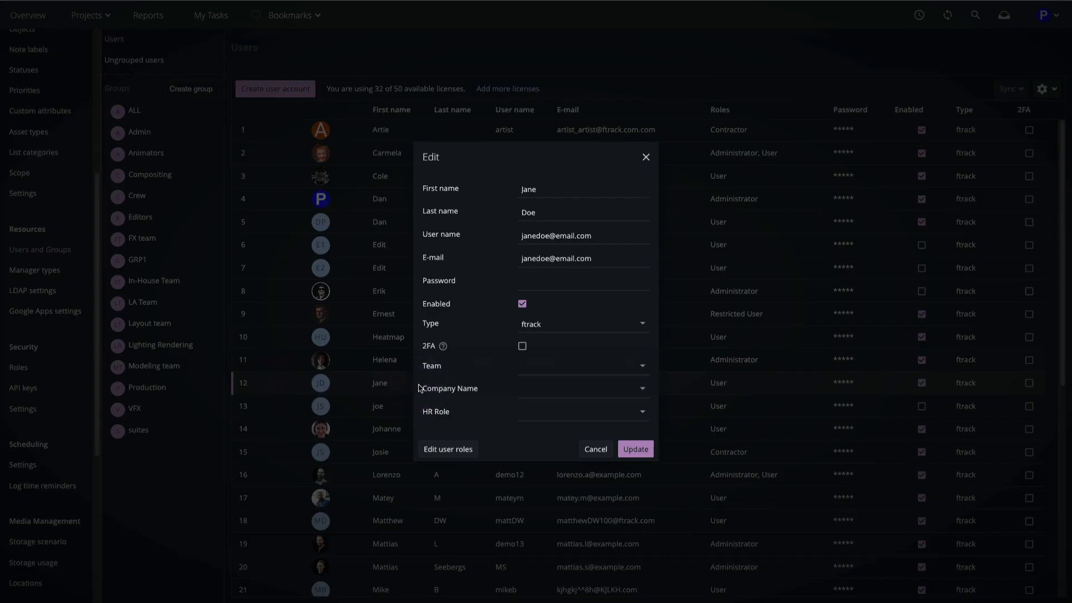
drag(552, 236, 596, 237)
key(BackSpace)
mouse_move(444, 348)
click(645, 450)
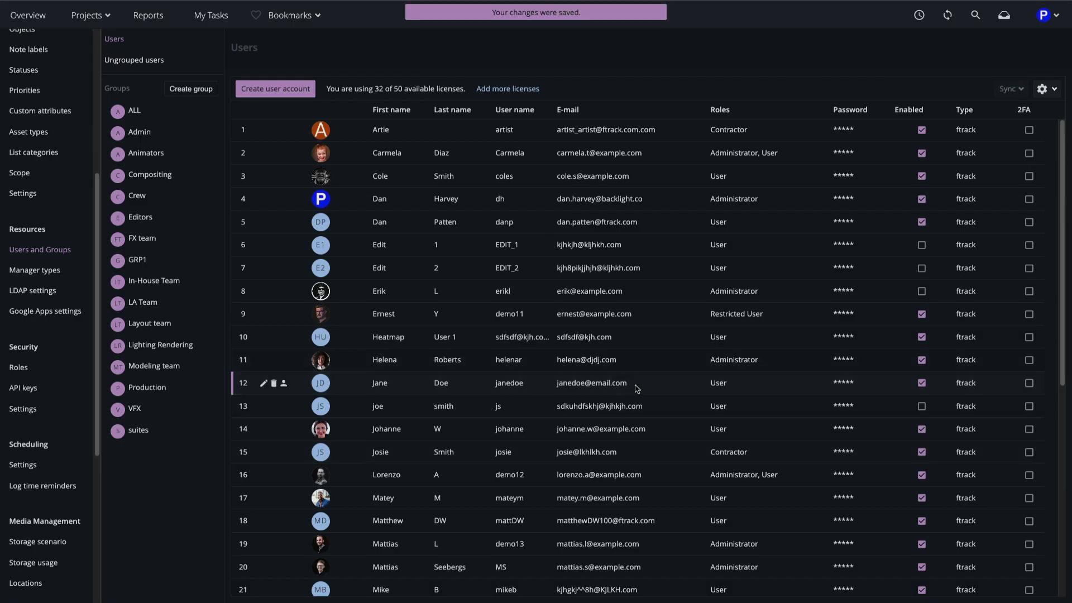
click(636, 389)
- Inspect the projects covered by the new user's User role
click(446, 450)
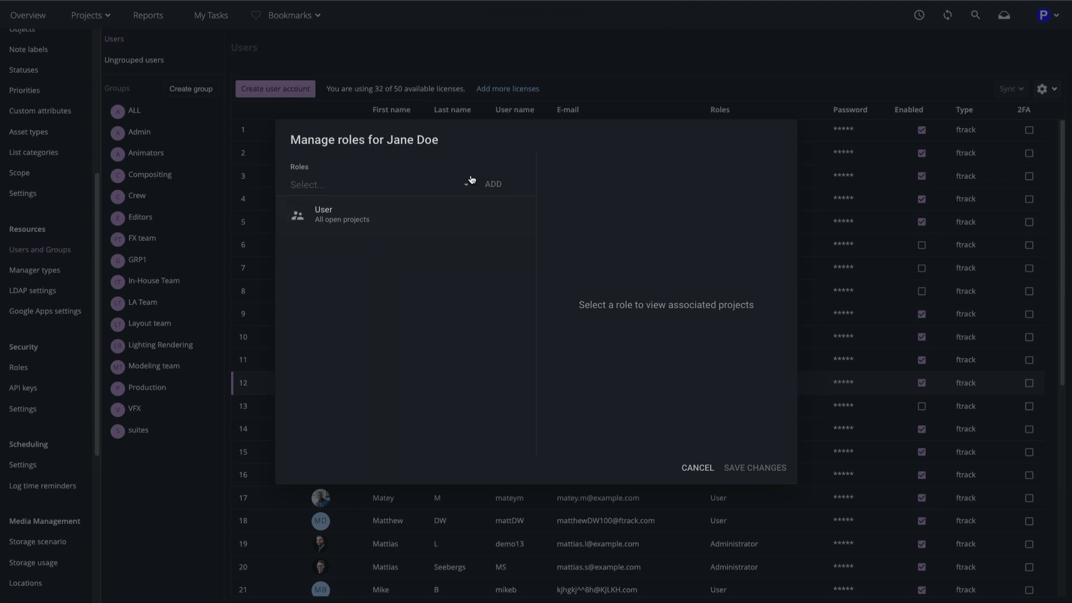
click(446, 216)
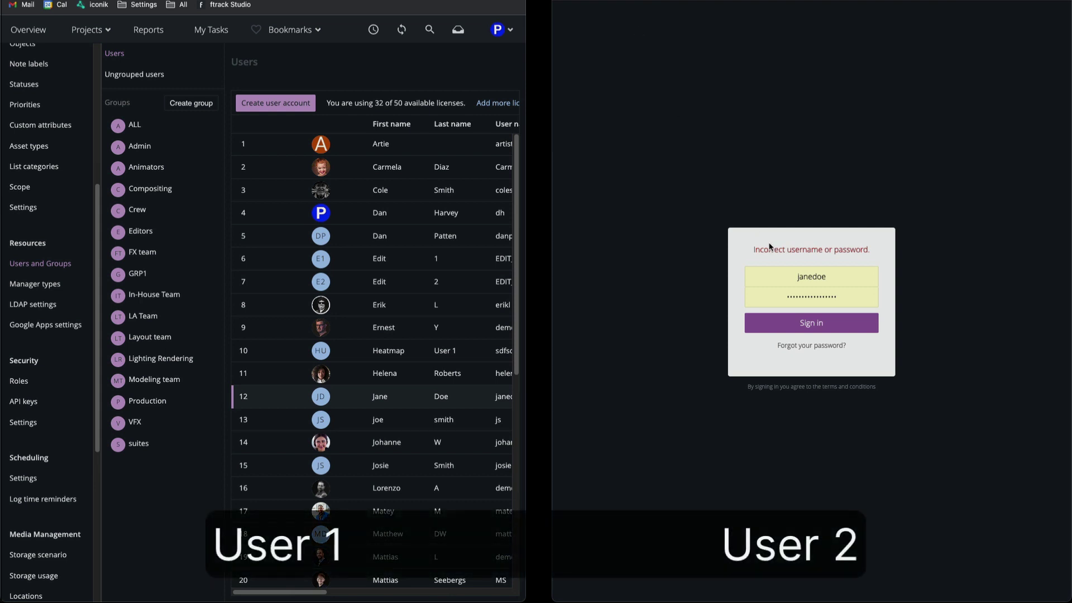
- Sign in as the new user in the right-hand window
click(818, 325)
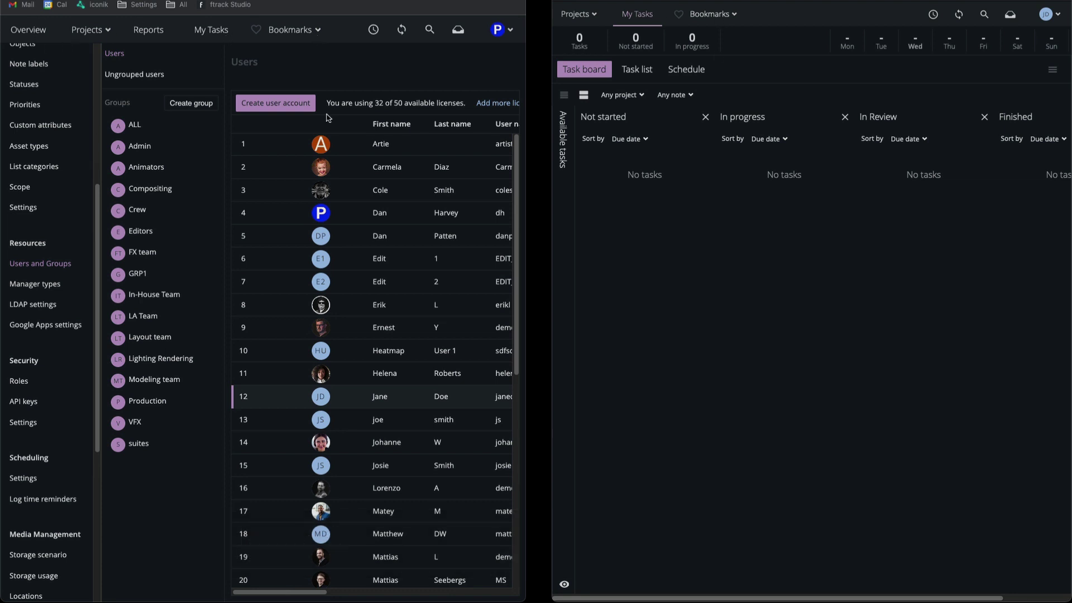
- Review the administrator account's Administrator role project access and cancel without changes
click(273, 212)
click(190, 453)
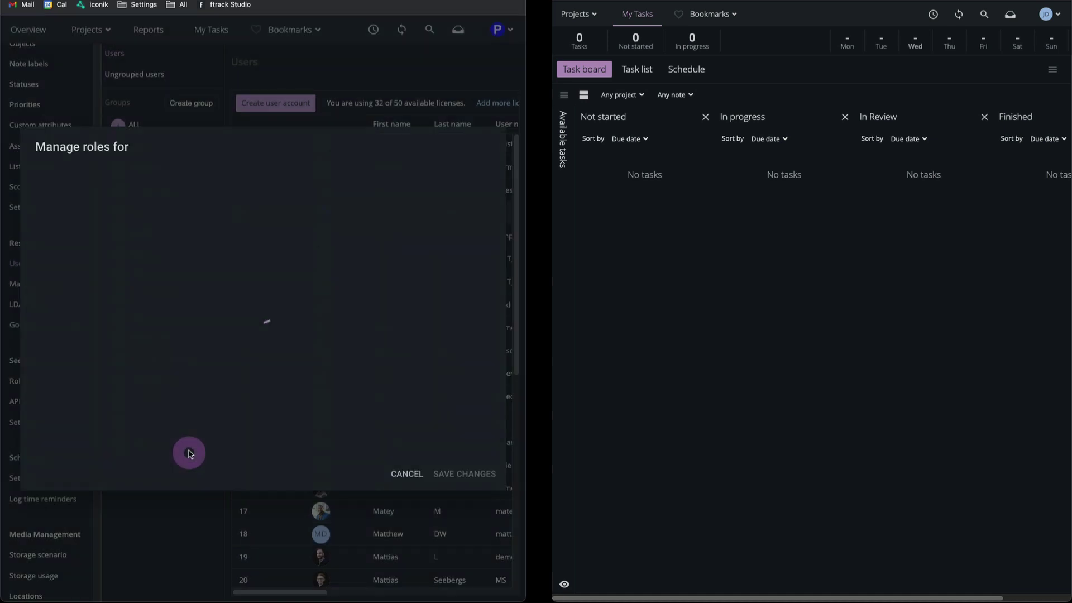
click(121, 228)
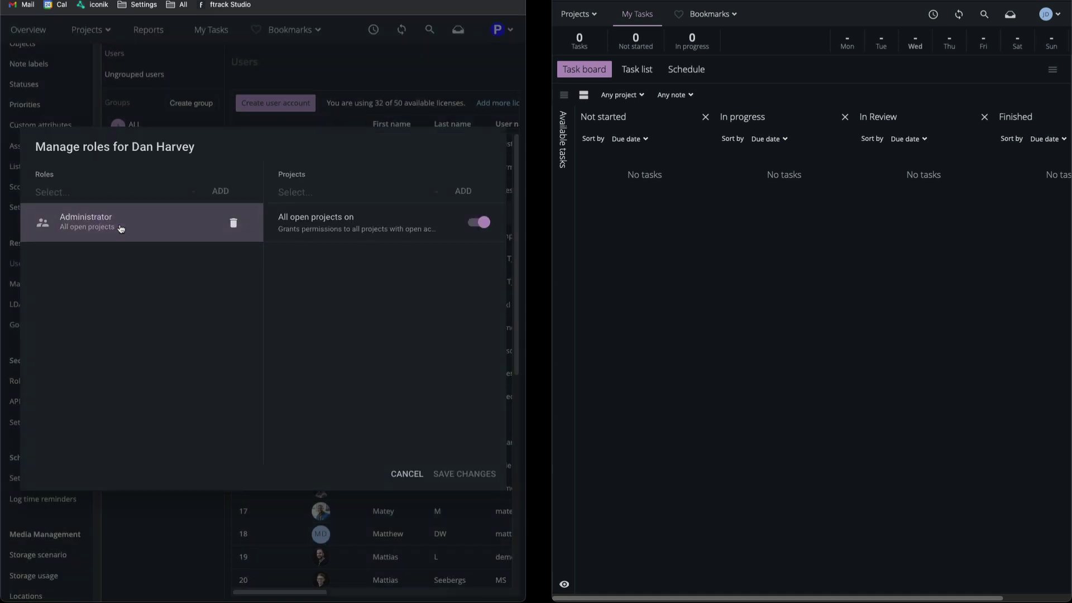
click(399, 479)
- Inspect the Administrator role's permissions in the Security > Roles editor
click(24, 382)
click(236, 136)
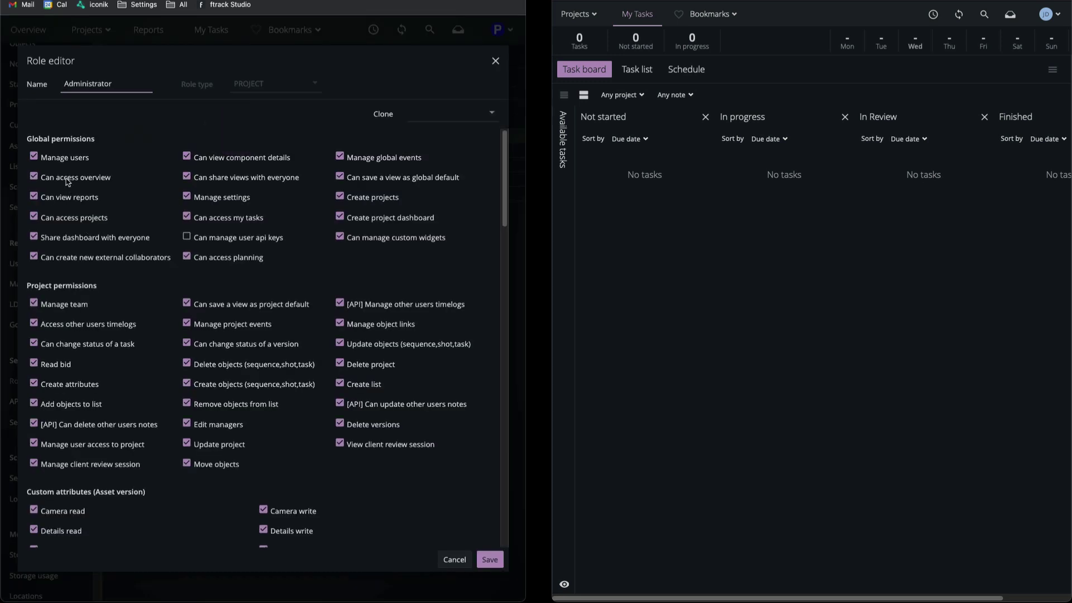
click(494, 61)
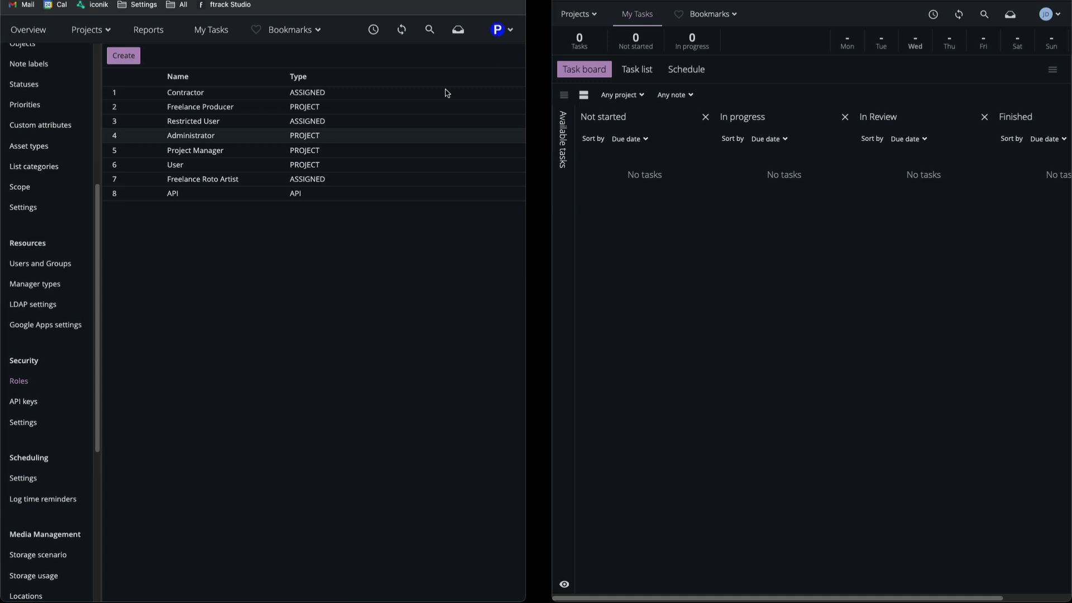
click(220, 166)
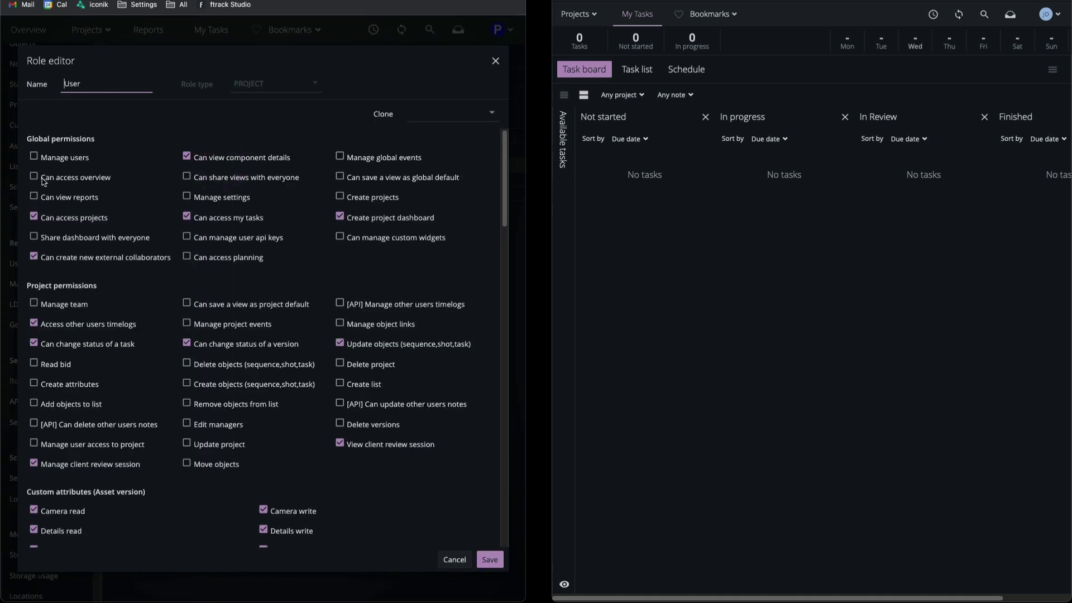
click(462, 560)
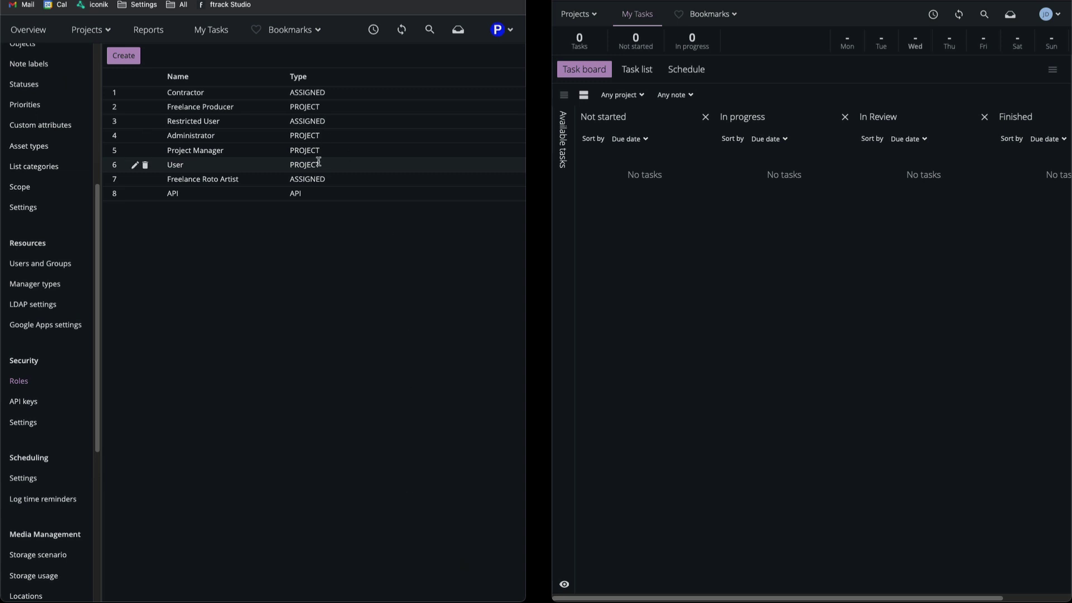
click(620, 27)
click(593, 18)
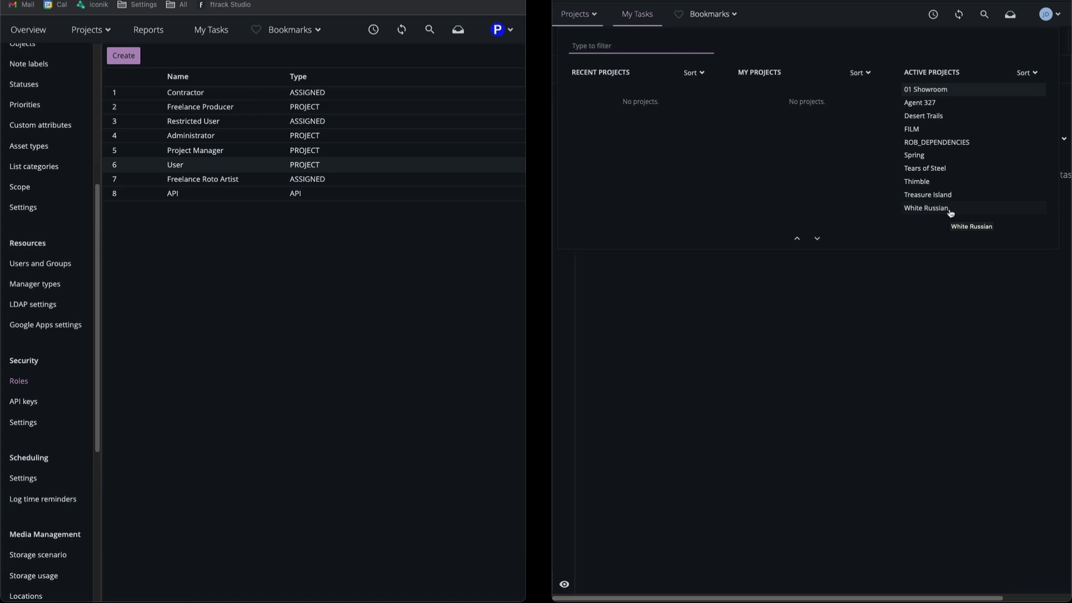
click(945, 348)
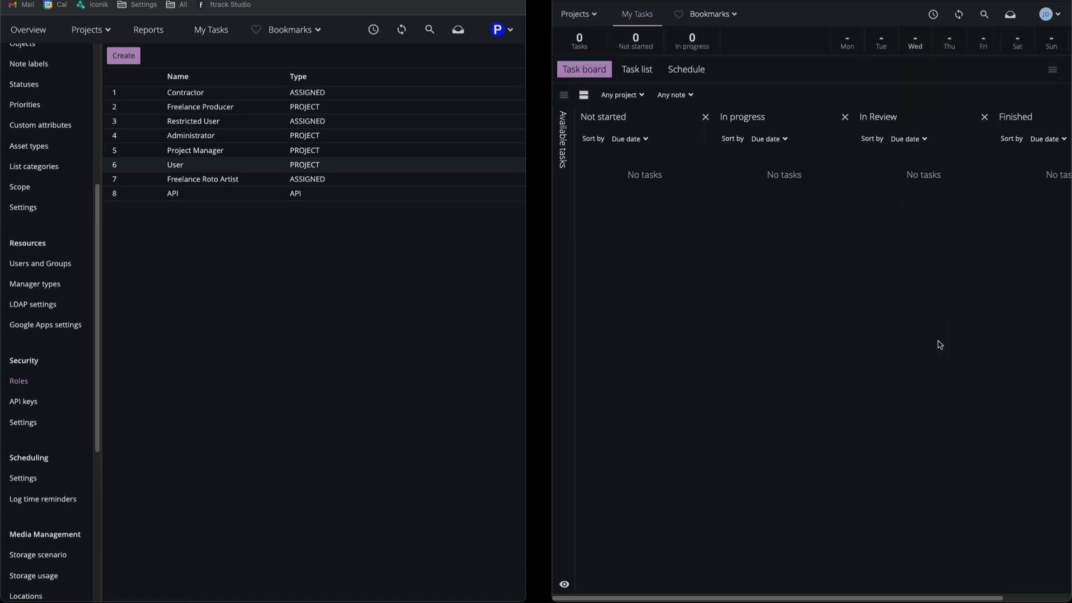
- Turn off All open projects for the user's User role, grant only Agent 327, and save
click(46, 263)
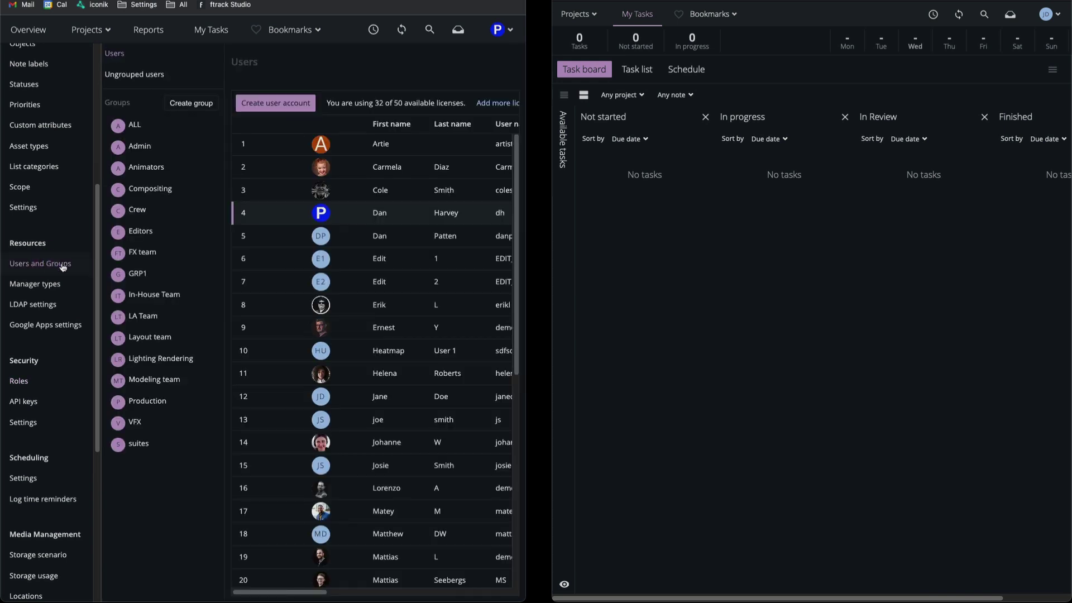
click(413, 400)
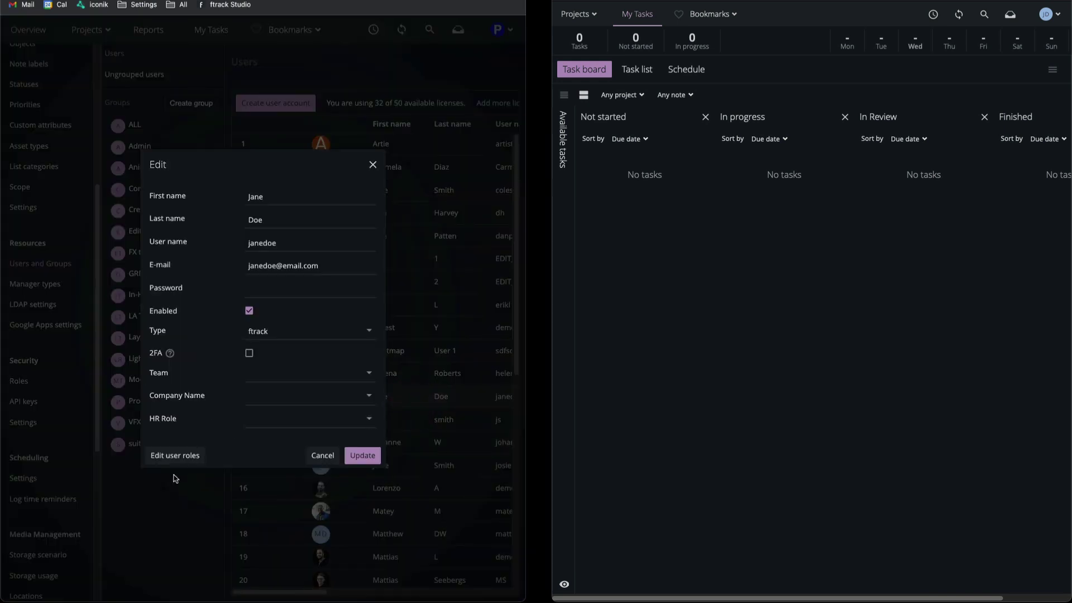
click(175, 456)
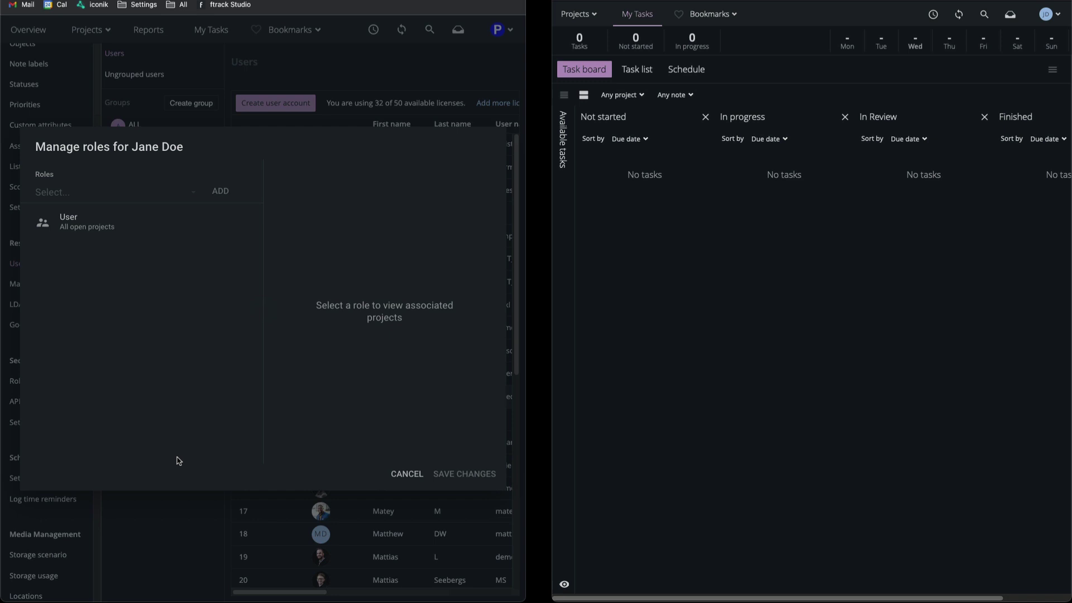
click(112, 222)
click(474, 222)
click(439, 194)
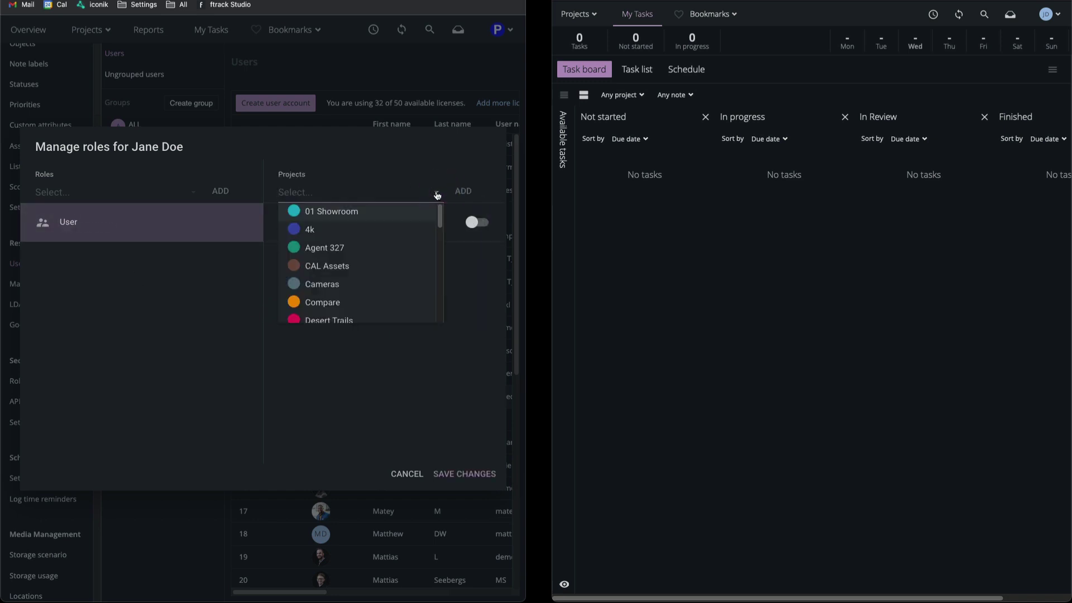
click(315, 248)
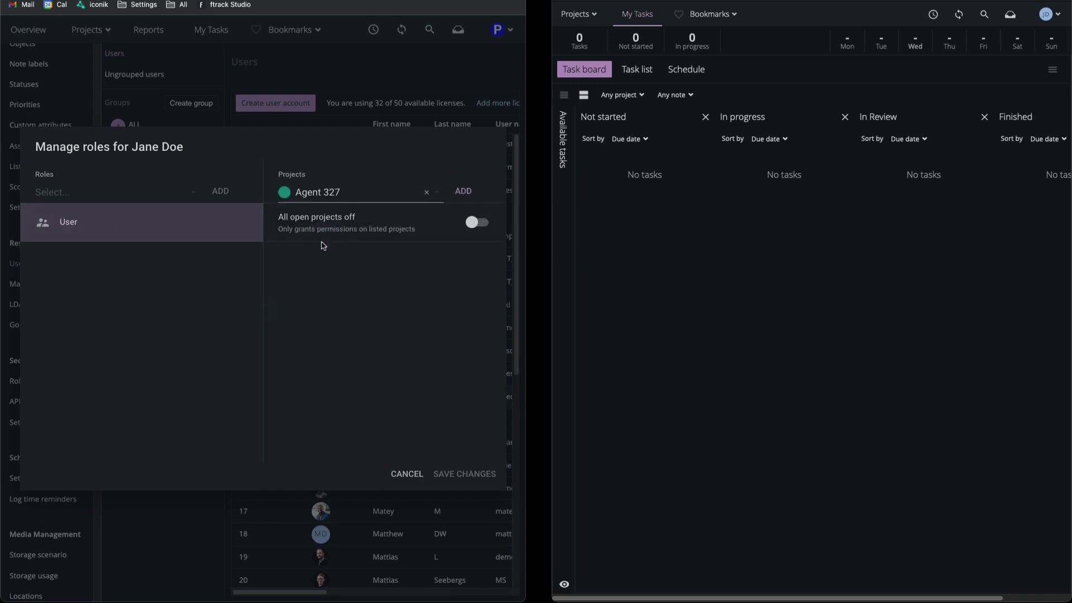
click(463, 191)
click(465, 474)
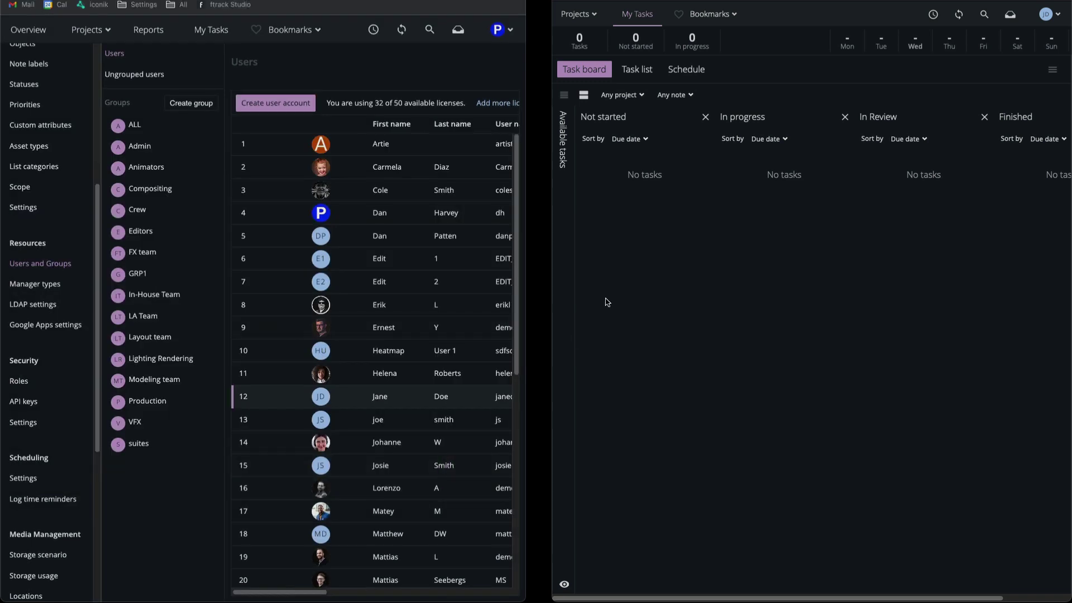
- Open Agent 327 from Projects in the new user's window, then return to their task board
click(592, 14)
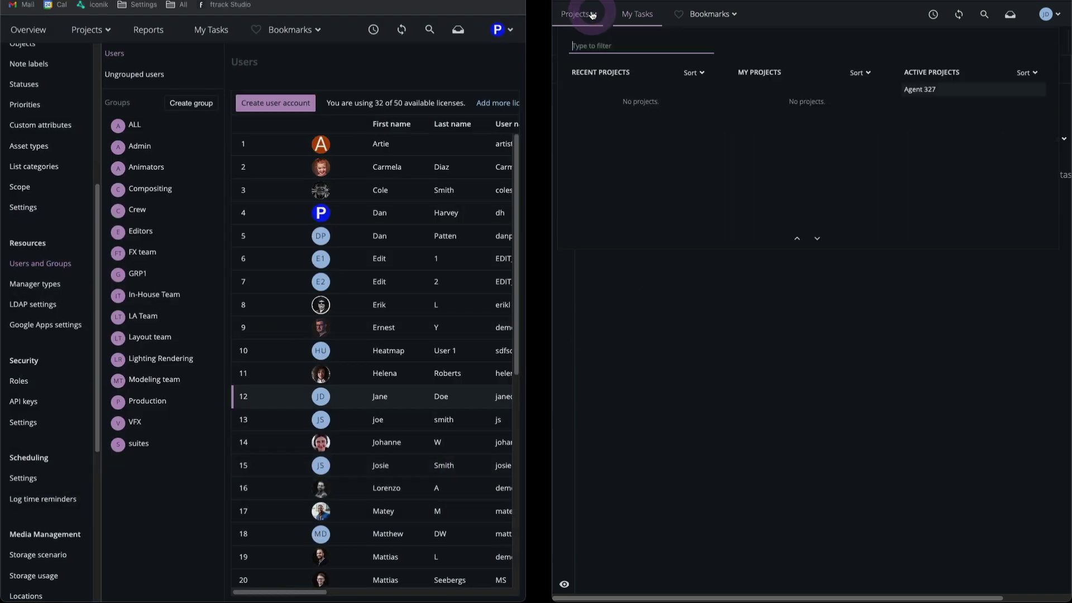
click(919, 98)
scroll(869, 316, down, 6)
scroll(869, 316, up, 6)
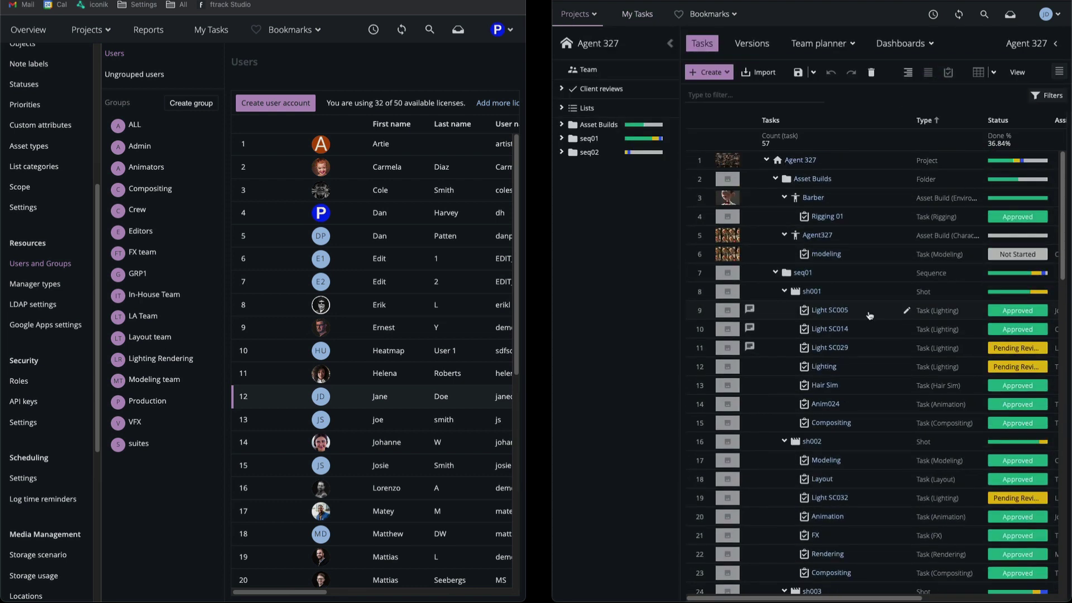
click(637, 16)
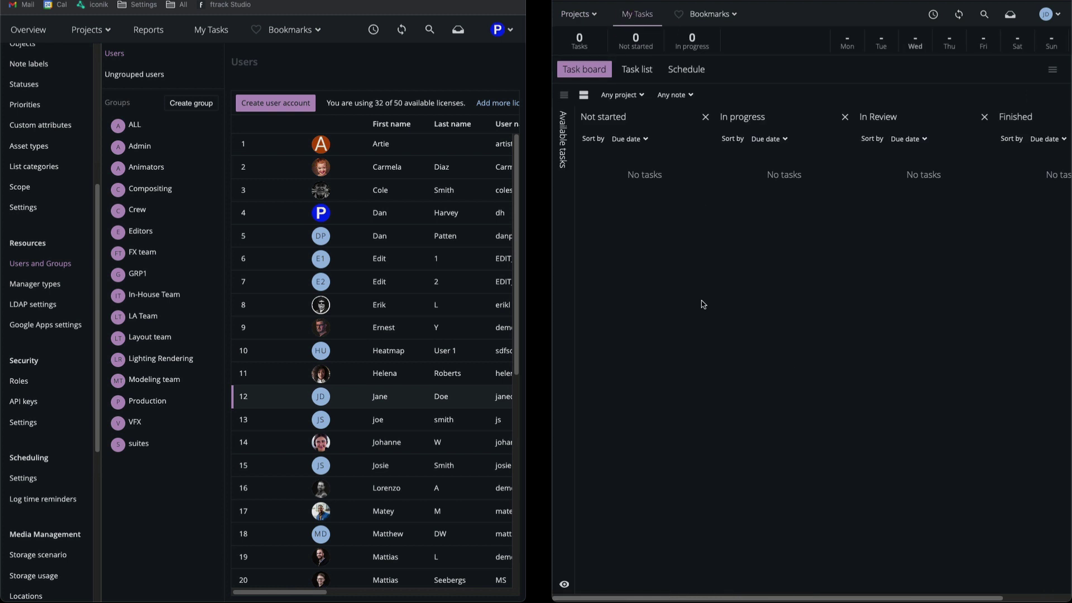
- Remove the row-12 user's User role, add Restricted User, and save the role changes
click(406, 388)
click(172, 453)
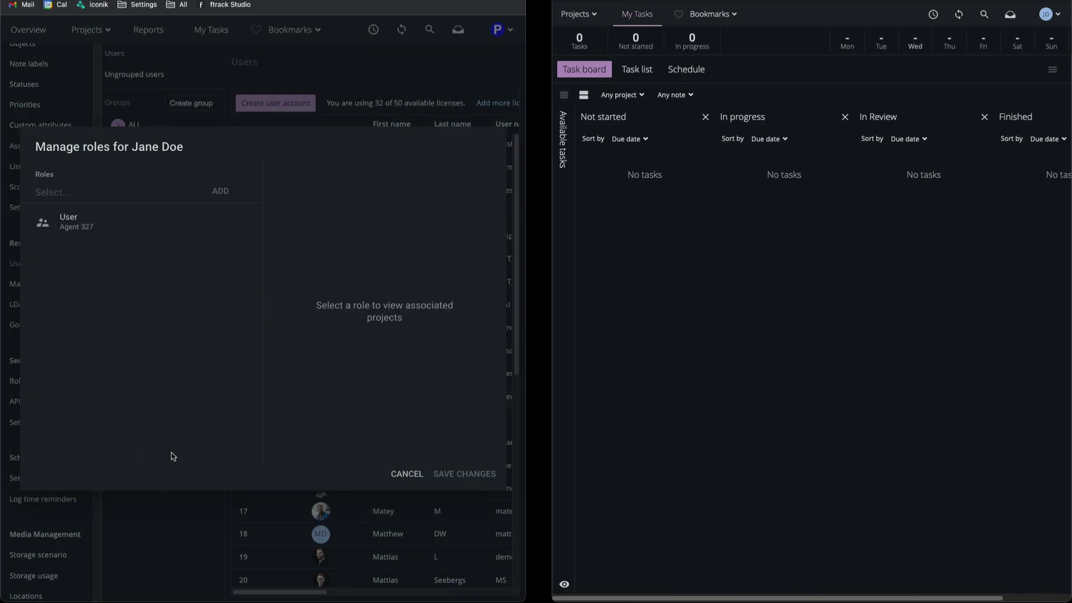
click(168, 219)
click(232, 220)
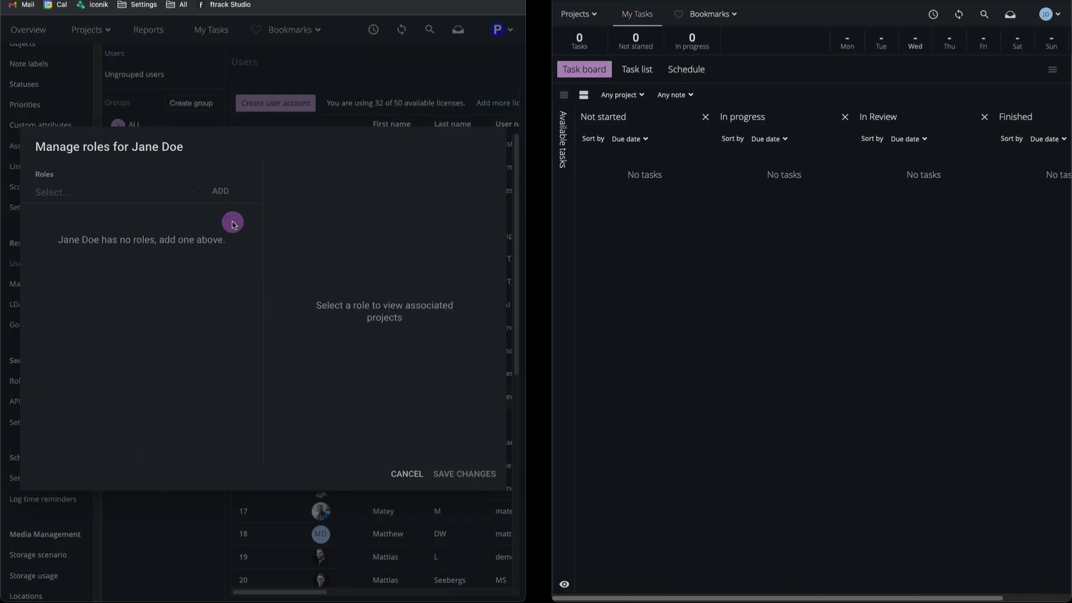
click(192, 192)
click(105, 302)
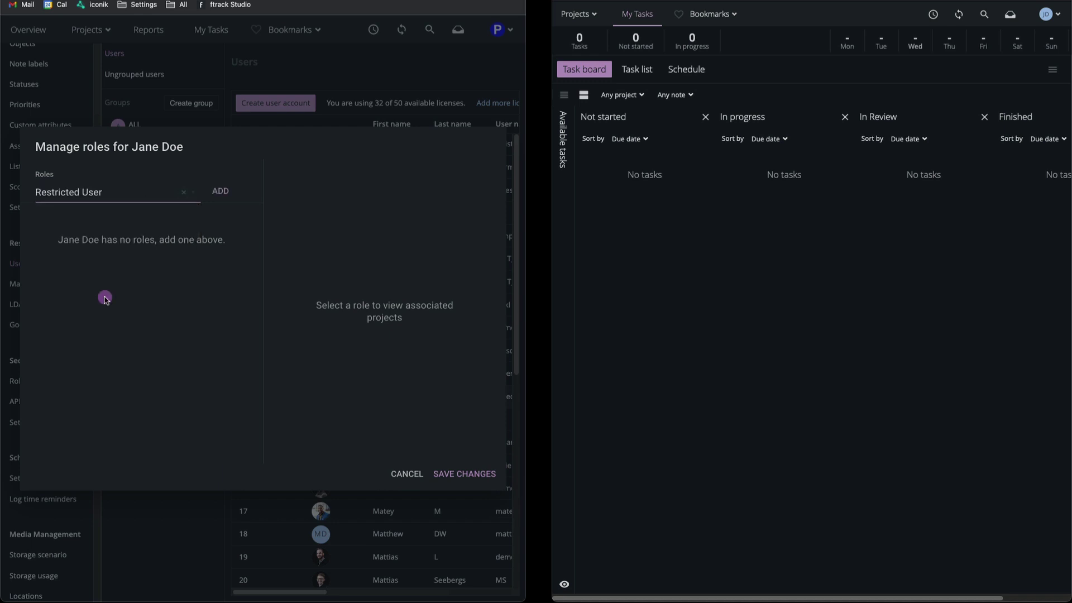
click(220, 192)
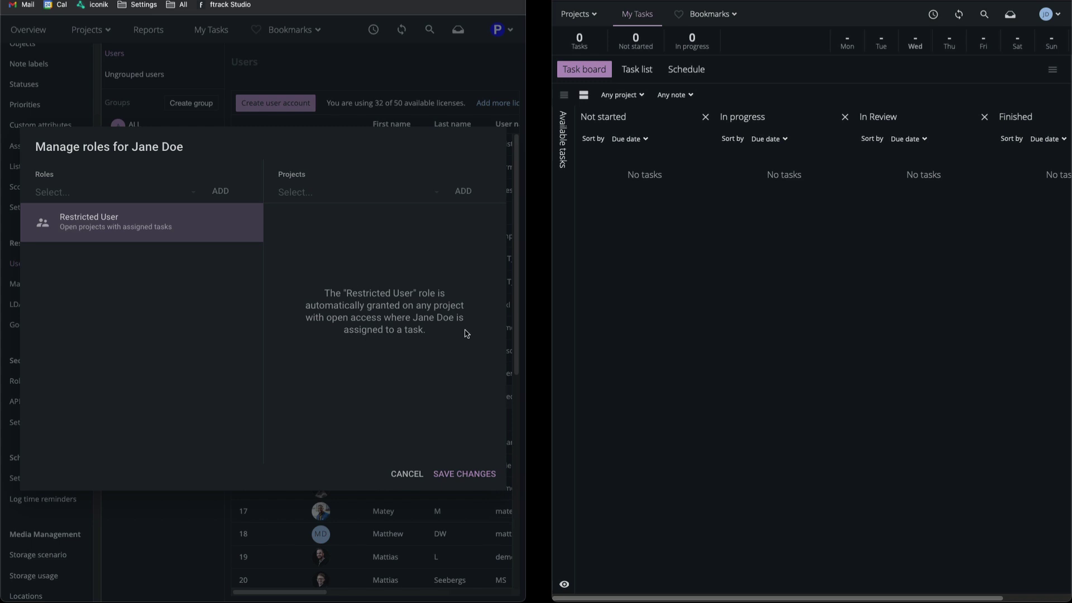
click(486, 474)
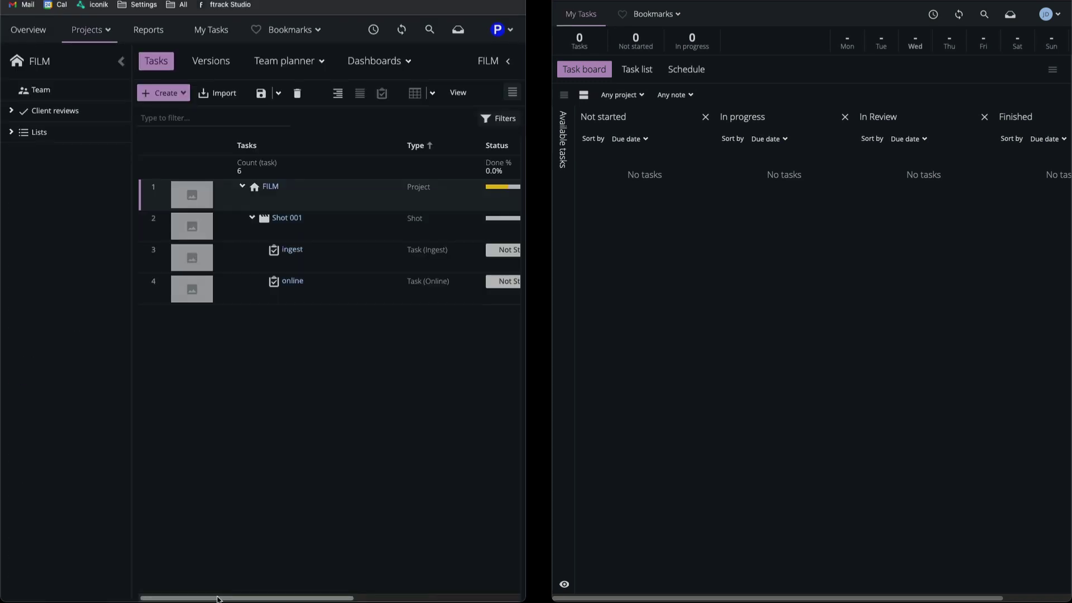
- Set the restricted user as assignee of the FILM Ingest task, then check the notifications inbox
drag(215, 598, 335, 596)
click(374, 261)
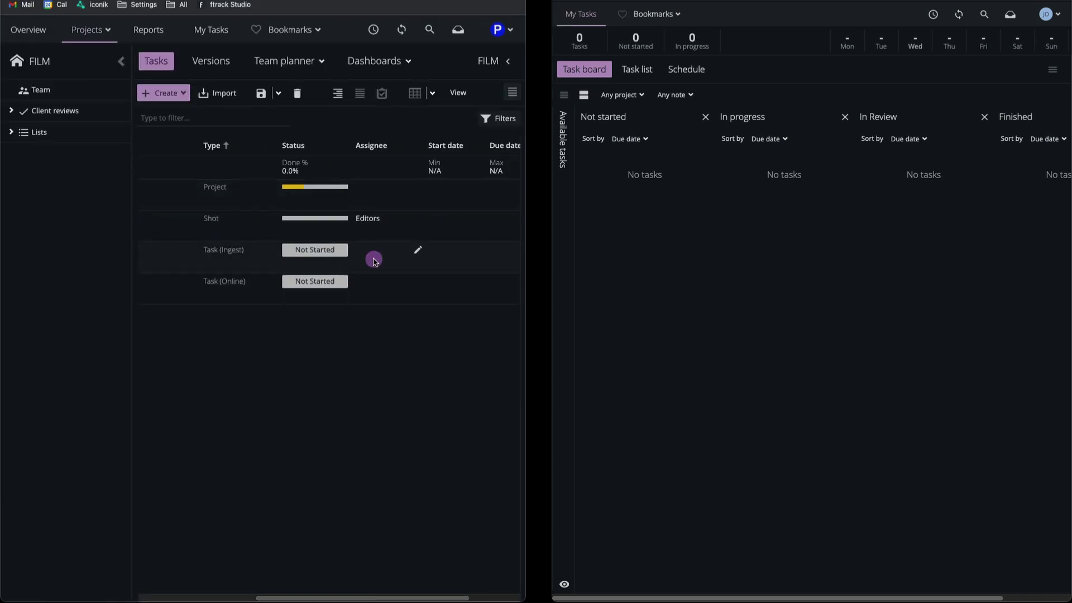
click(376, 438)
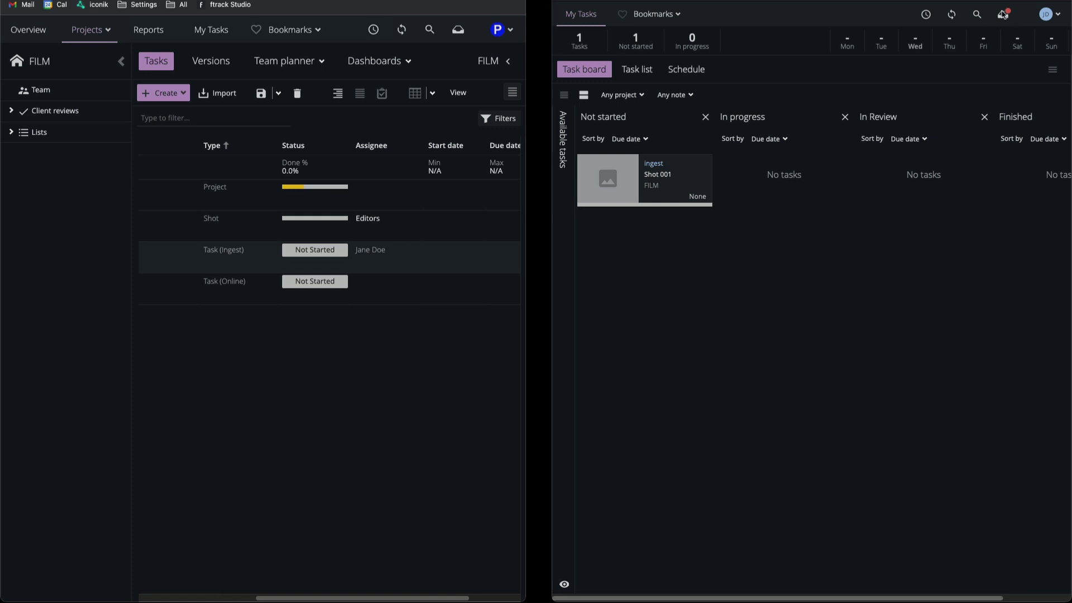
click(1003, 14)
click(1004, 14)
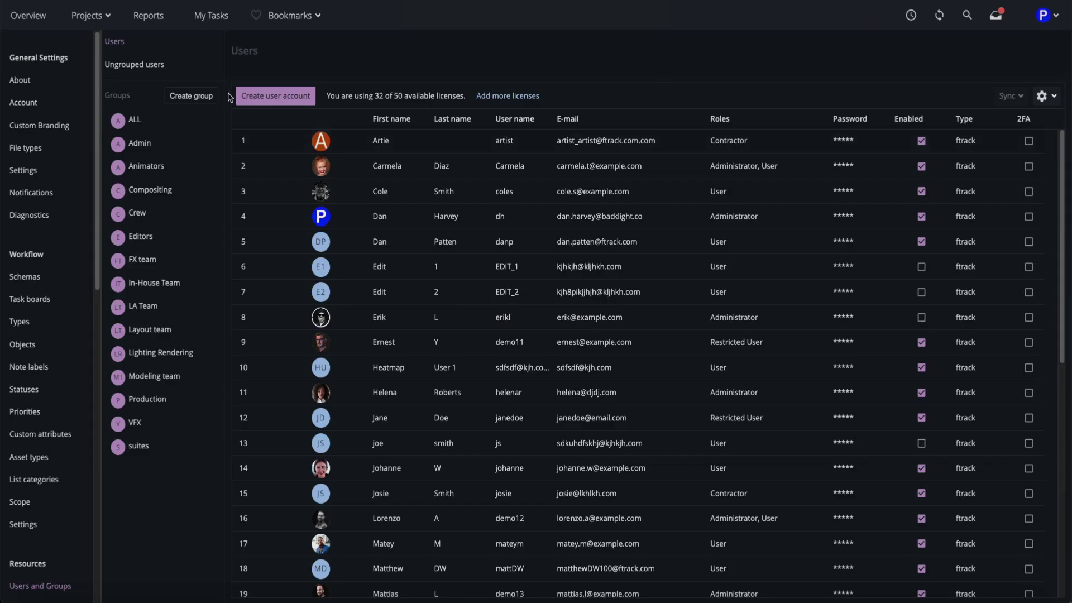
- Create a new user group, Group 1, and add its members
click(190, 96)
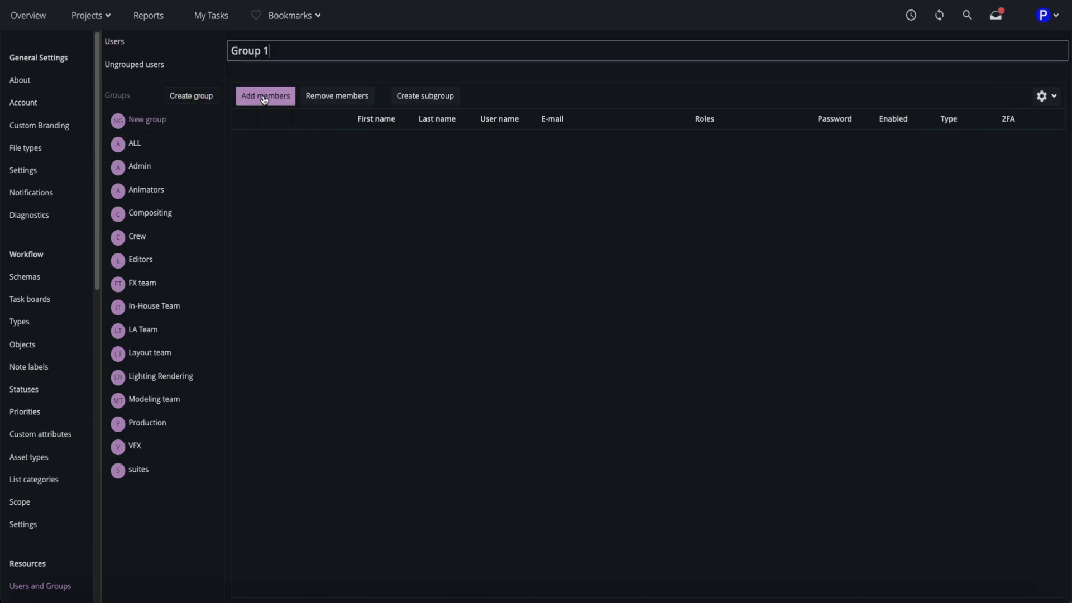
click(265, 99)
click(569, 335)
click(538, 352)
click(538, 352)
click(657, 373)
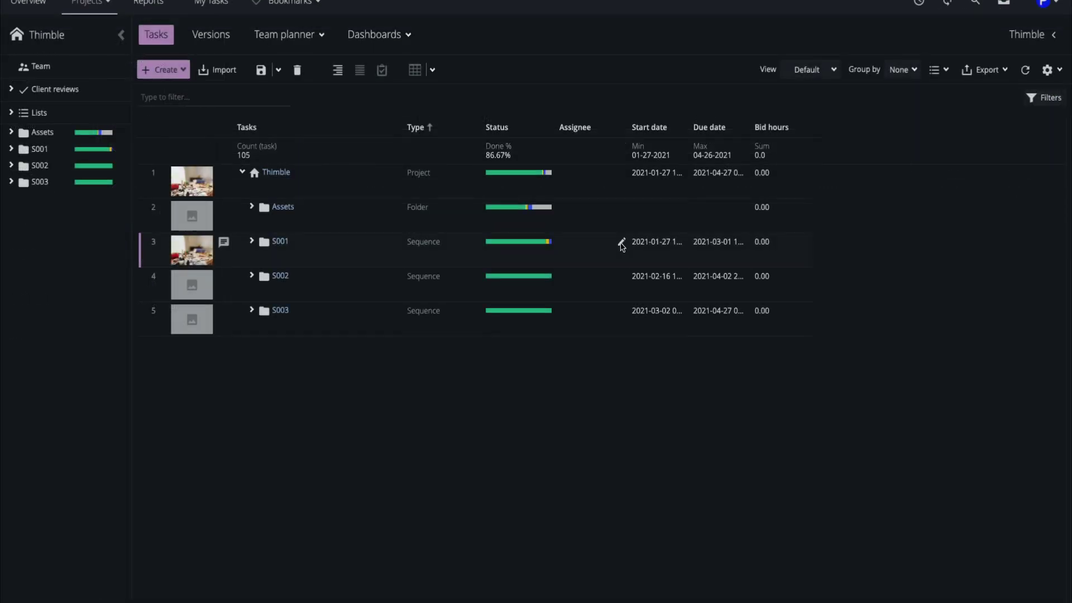
- Set the S001 sequence's assignee to Group 1
click(622, 244)
click(621, 243)
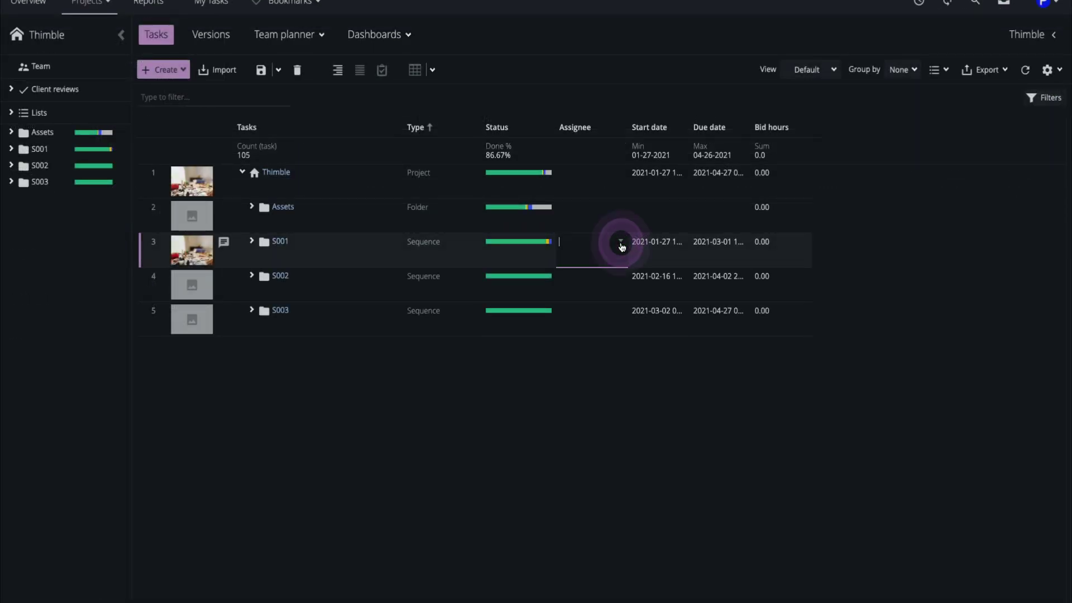
click(593, 388)
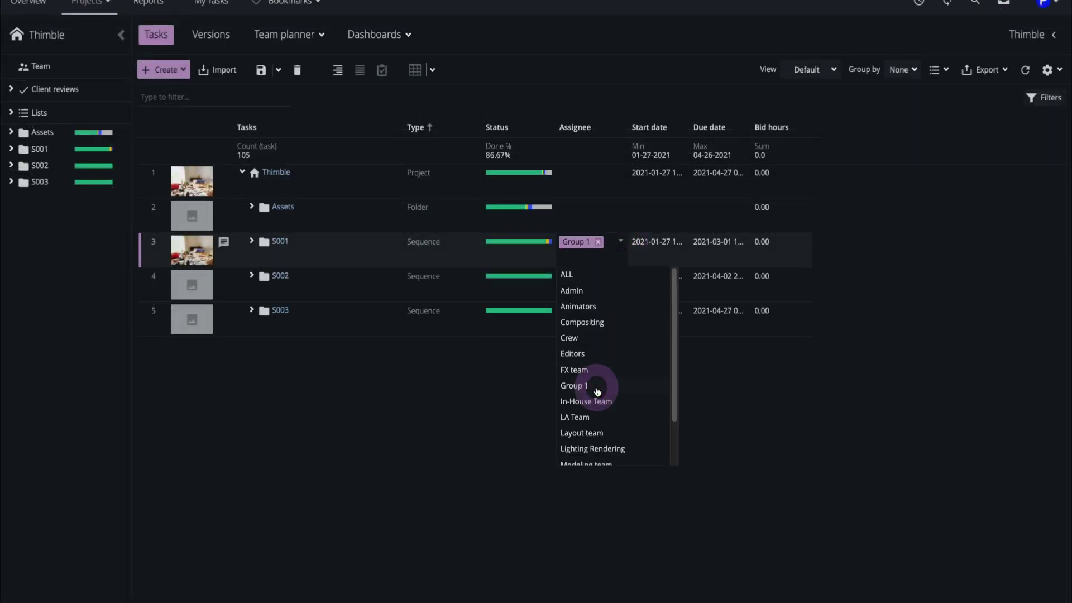
click(491, 407)
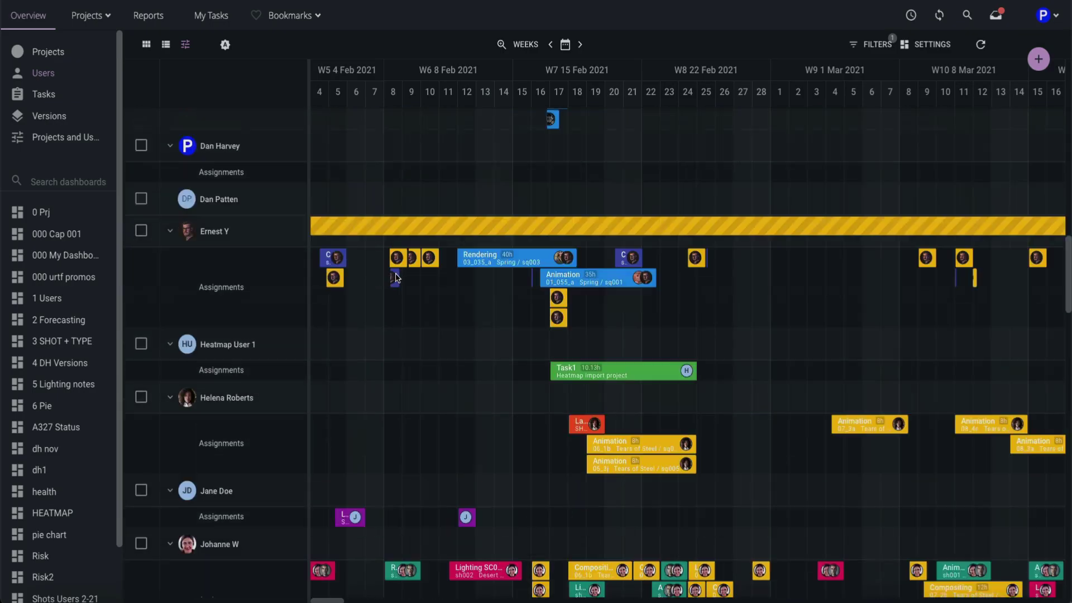
- Add a GROUP filter set to Group 1 on the Users timeline
scroll(395, 278, up, 10)
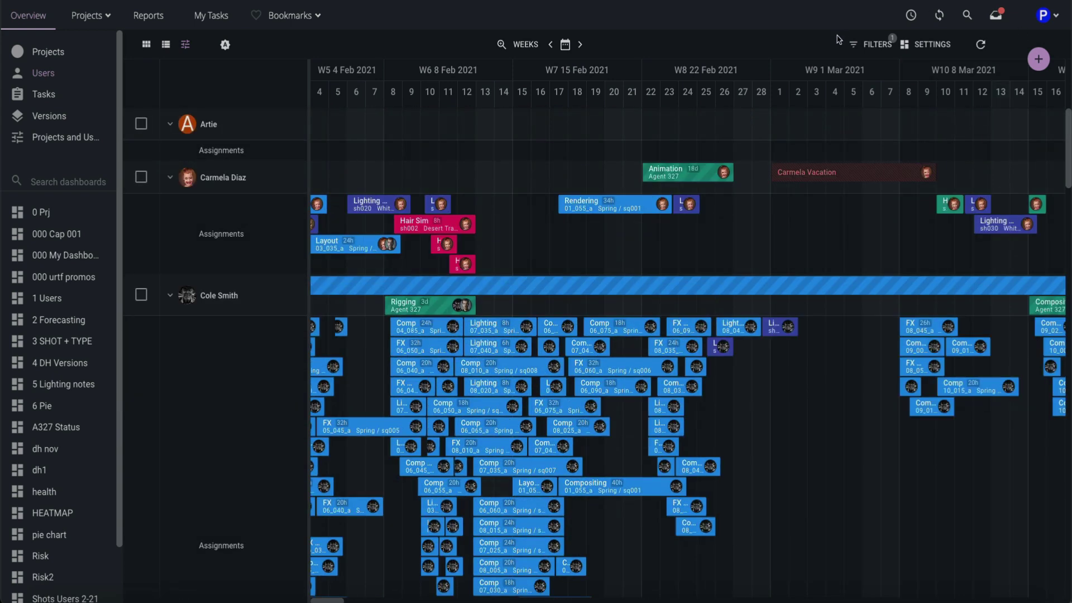
click(871, 46)
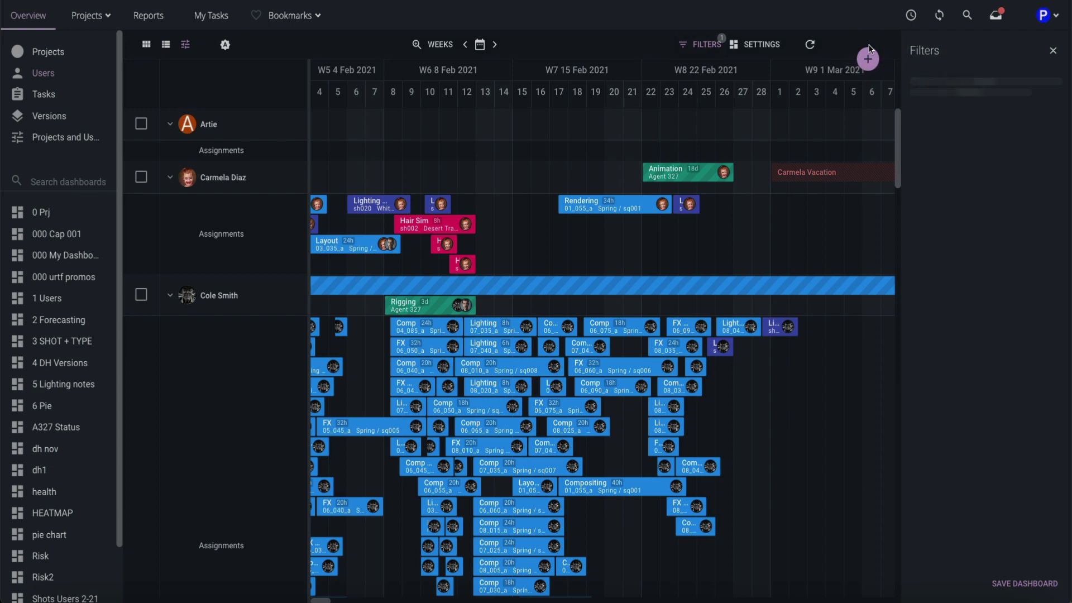
click(939, 301)
click(946, 295)
click(990, 324)
click(950, 348)
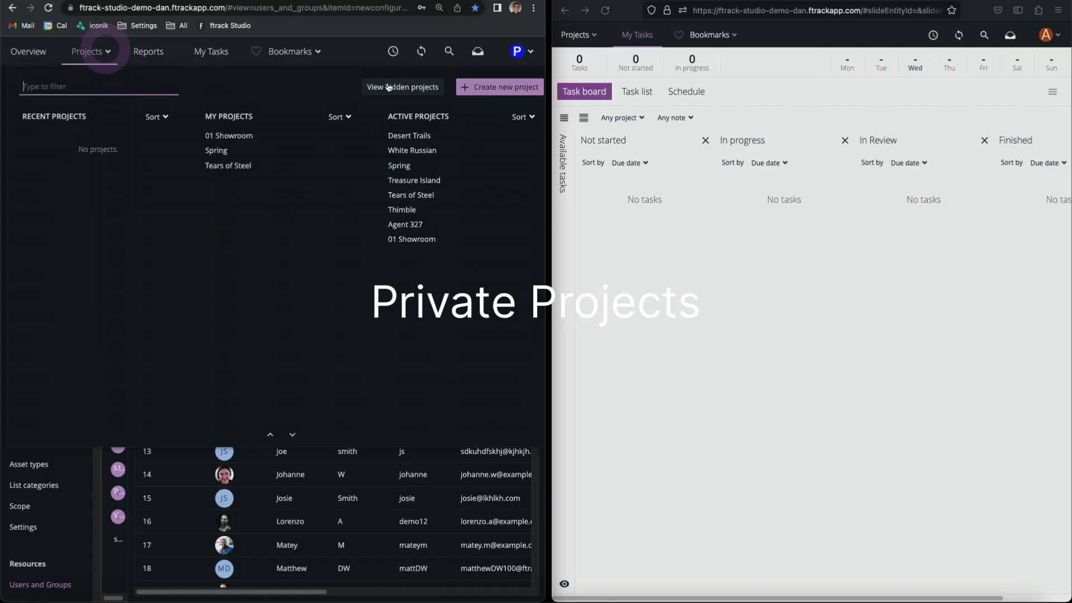
- Create a new project named TOP SECRET with Private access enabled
click(500, 89)
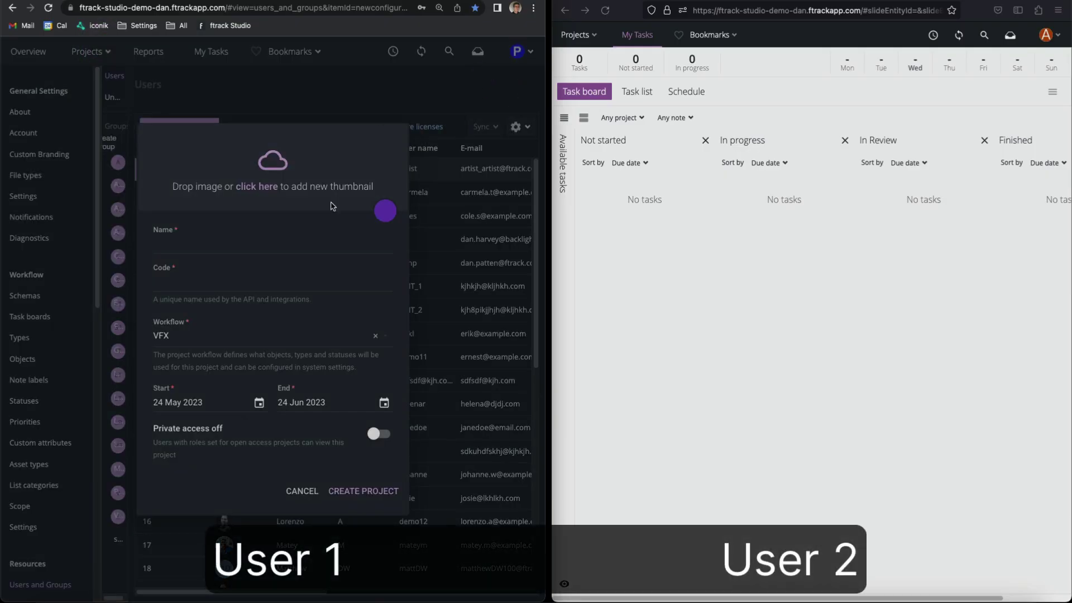
click(259, 244)
text(TOP SECRET)
click(380, 434)
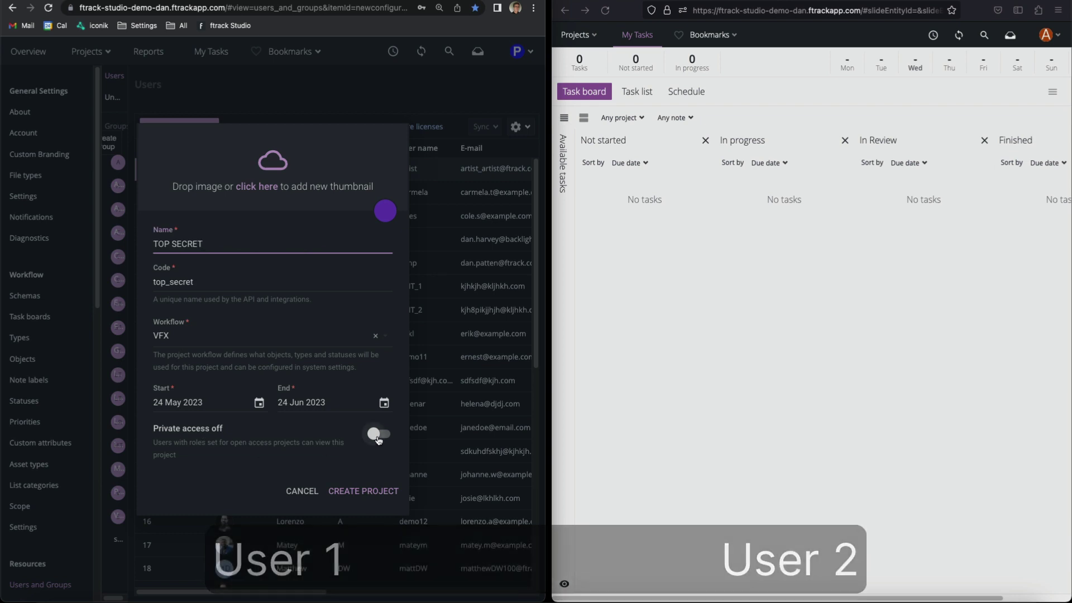
click(363, 494)
- Confirm TOP SECRET is missing from the second user's project list, then open it as admin
click(676, 257)
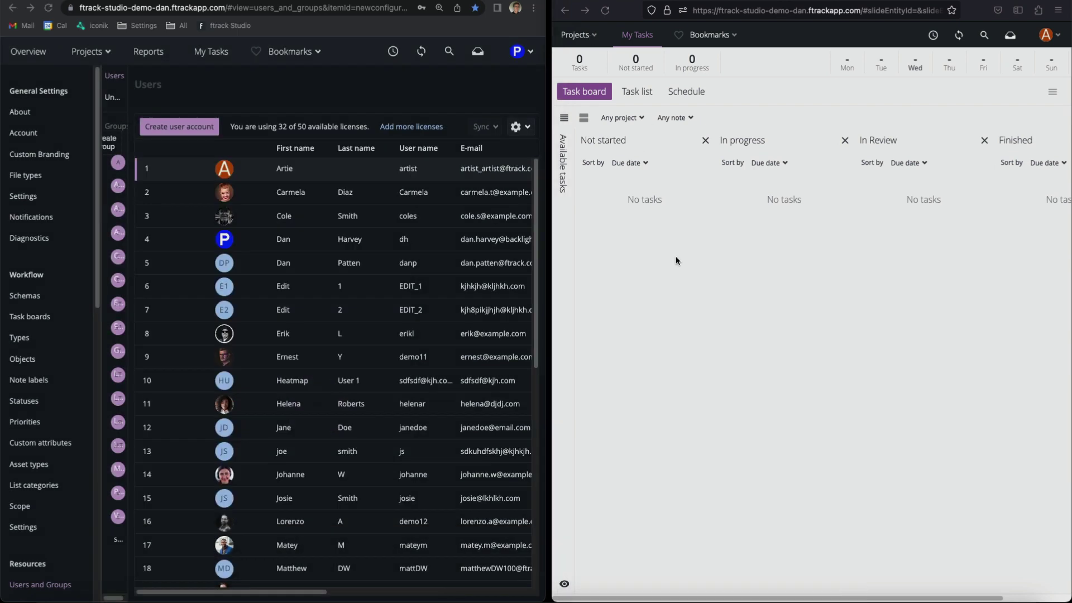
click(593, 34)
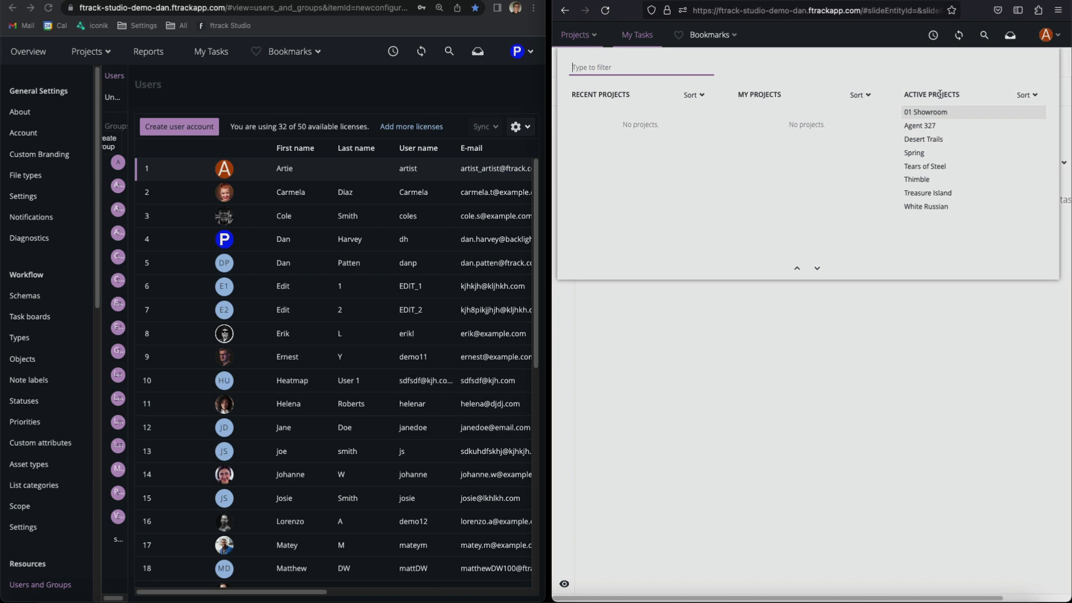
click(920, 409)
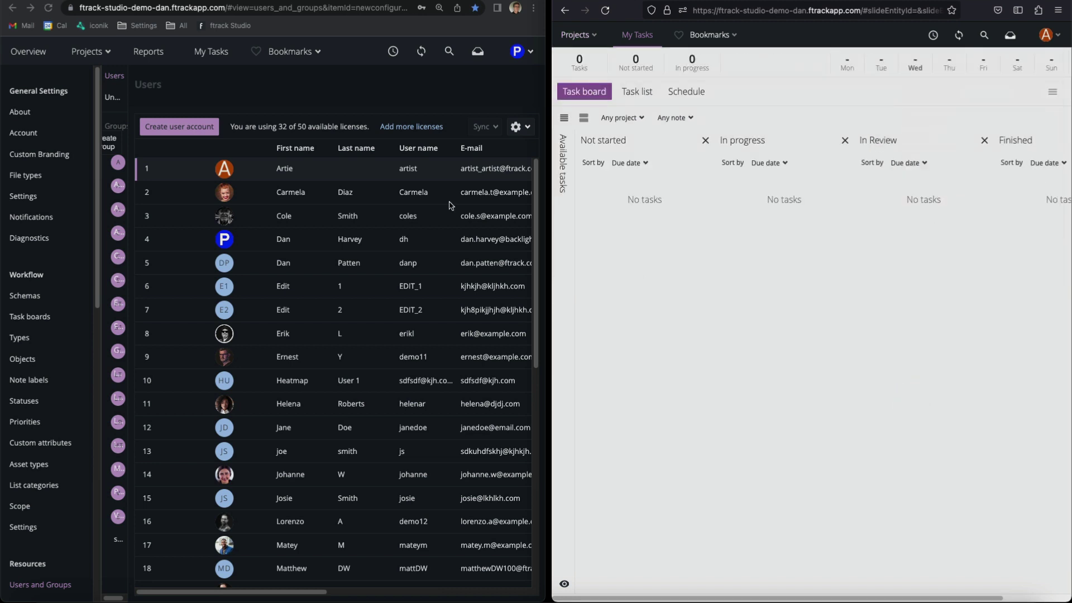
click(106, 51)
click(410, 254)
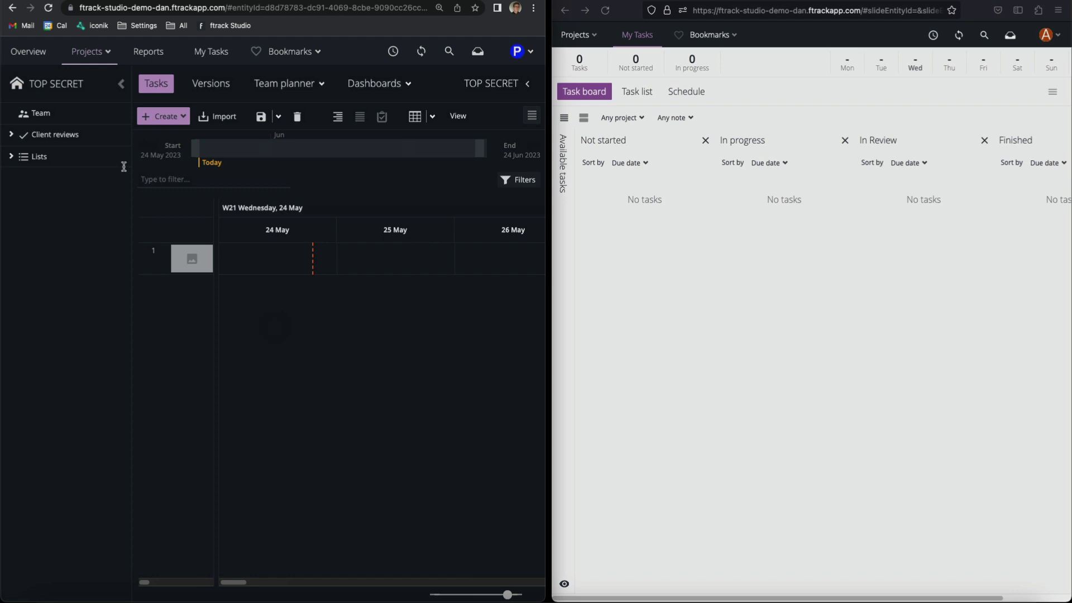
- Give one more user User-role access to TOP SECRET in Project access and save
click(58, 114)
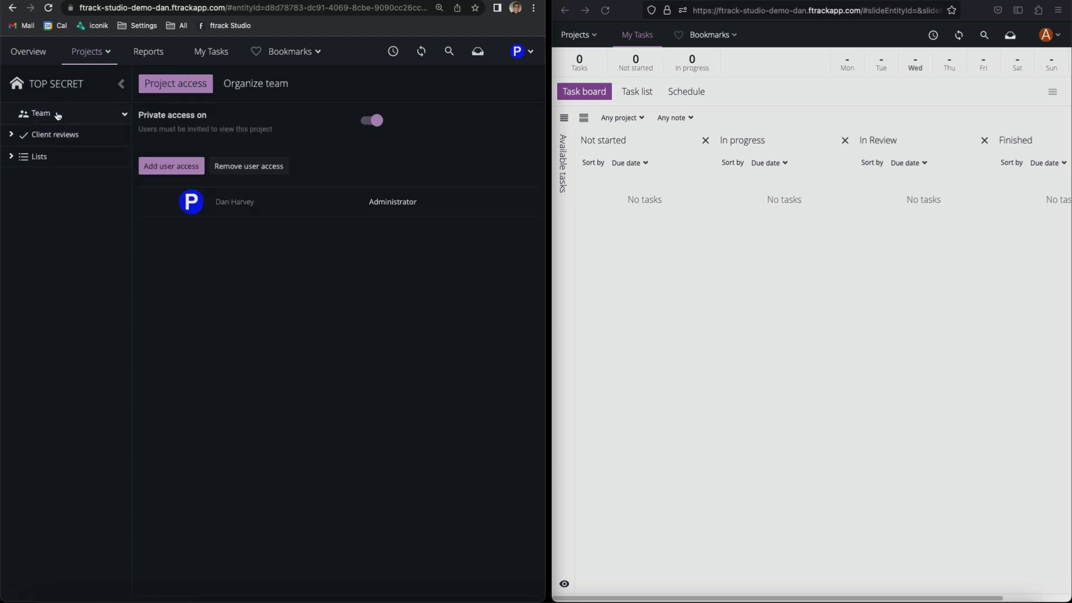
click(180, 168)
click(208, 249)
click(166, 274)
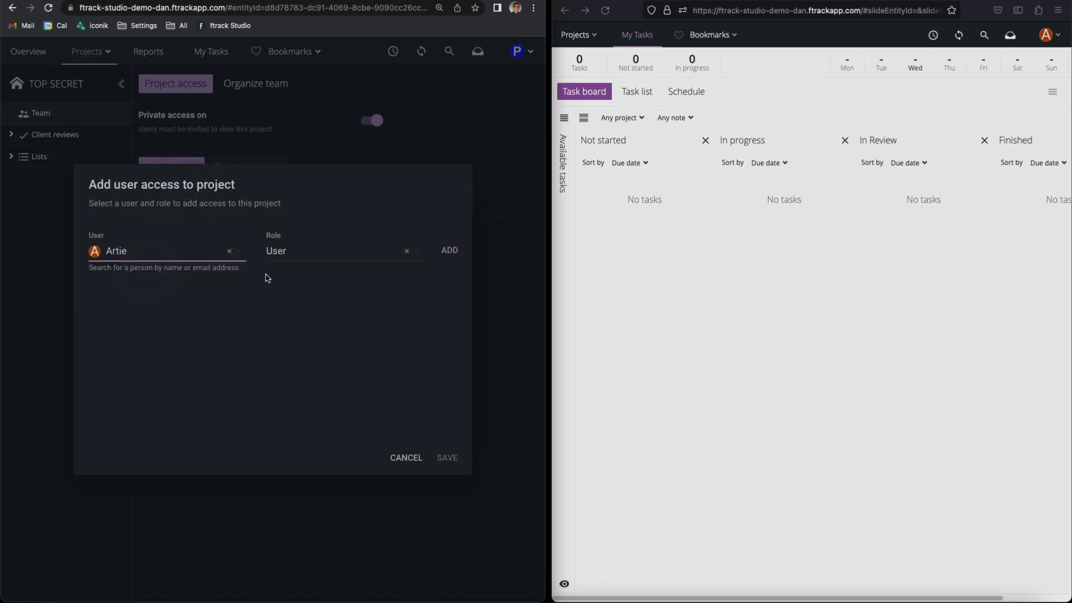
click(447, 252)
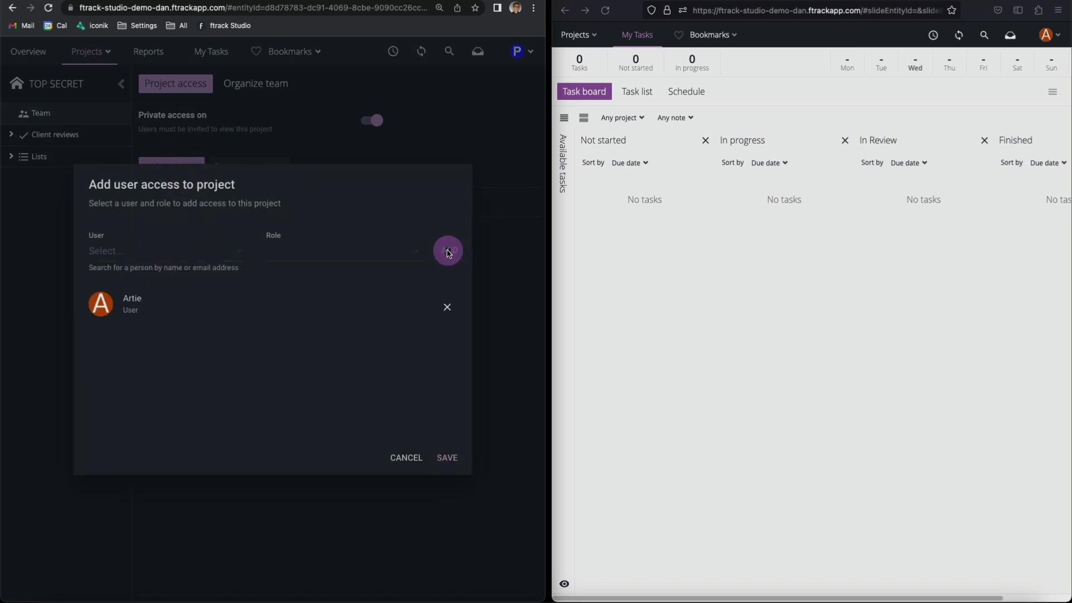
click(453, 458)
click(588, 36)
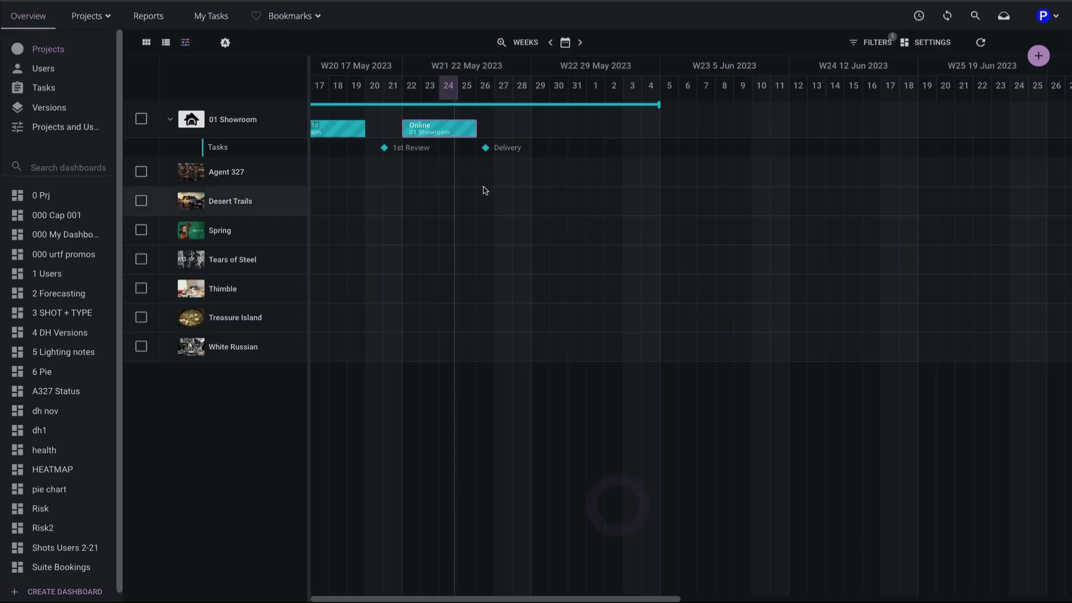
- View the 01 Showroom Delivery milestone details, then go to My account settings
click(486, 148)
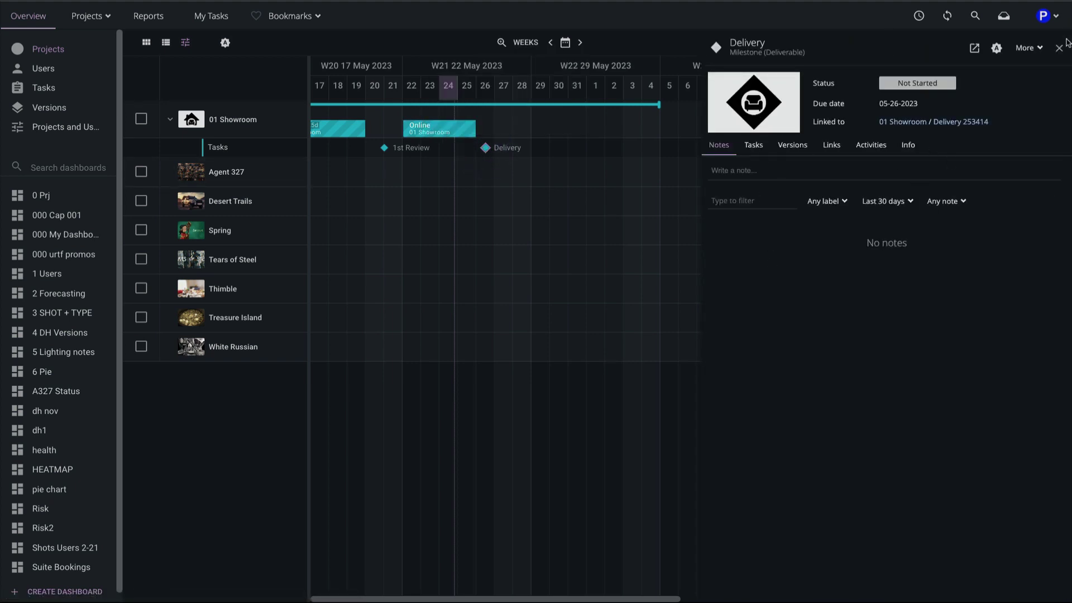
click(1057, 19)
click(1023, 39)
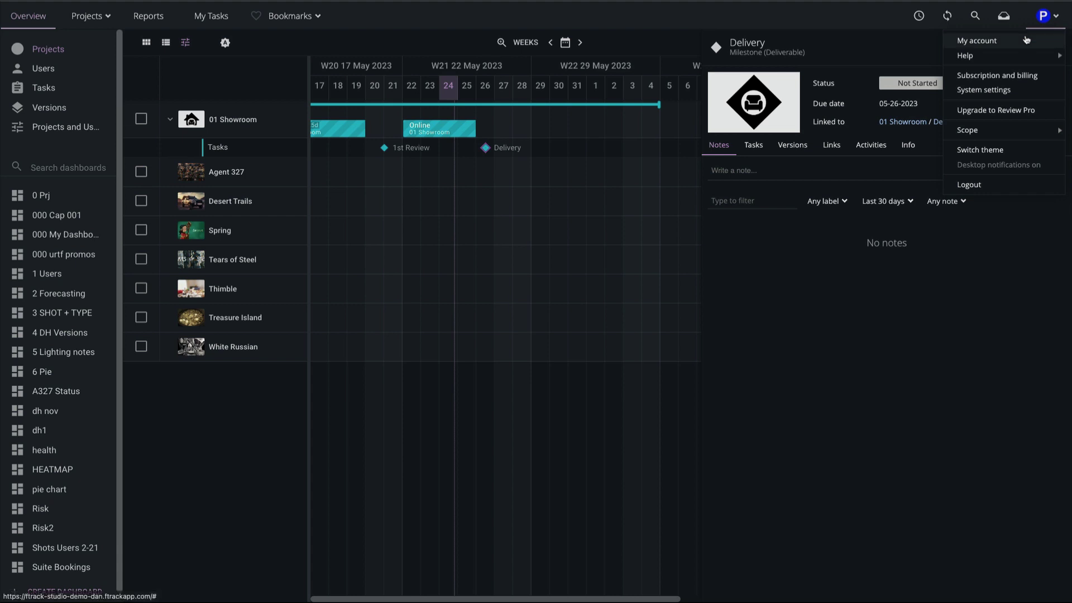